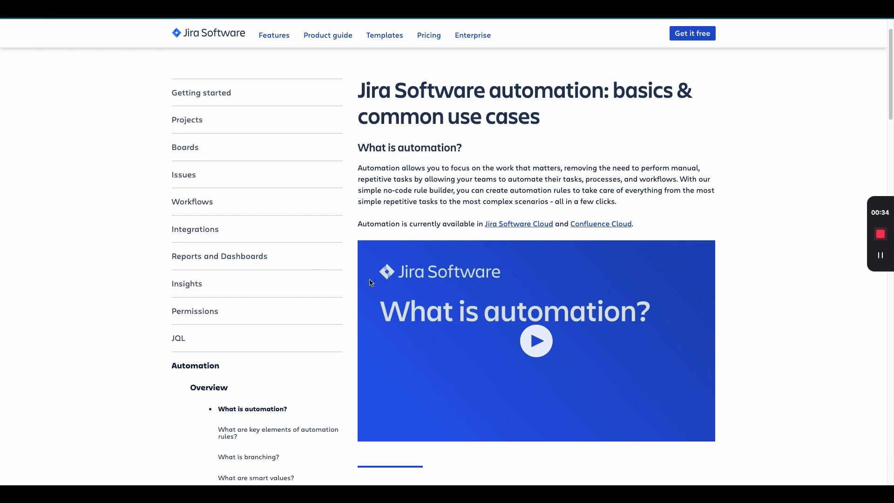
# Read the automation basics article, covering triggers, conditions, actions, branching, smart values, rule actor and rule status
pyautogui.scroll(-1, 420, 290)
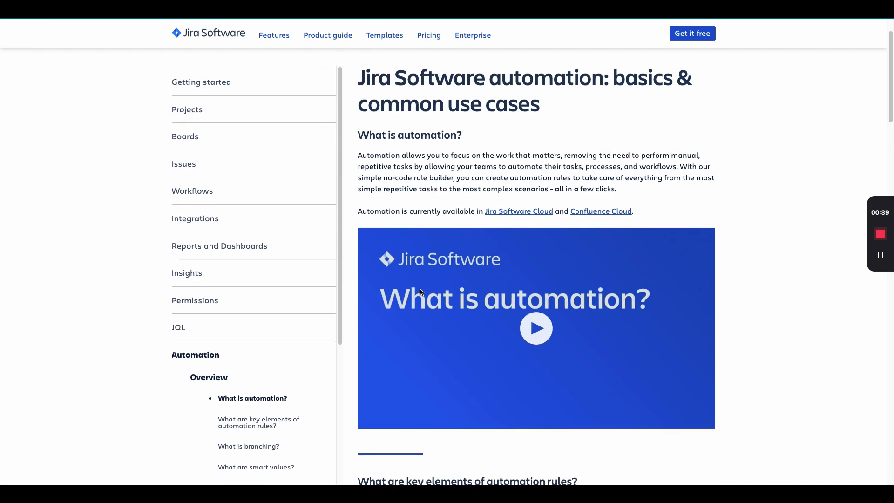
pyautogui.scroll(-5, 420, 291)
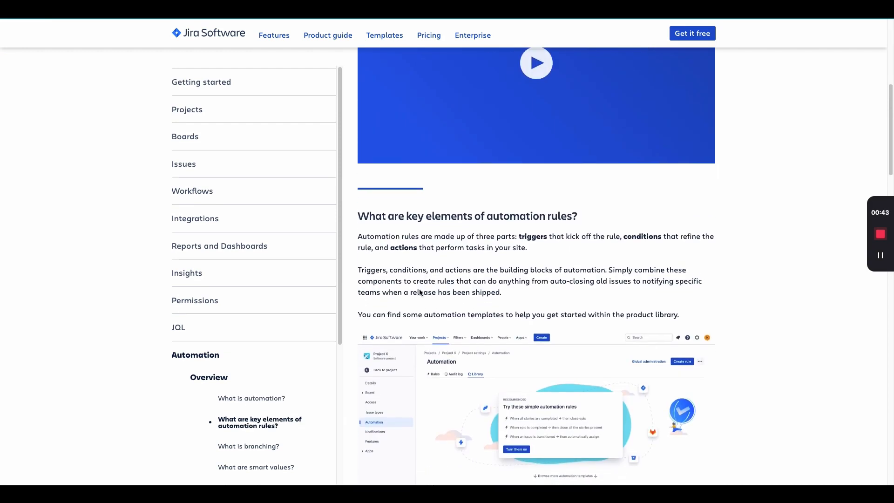
pyautogui.scroll(-1, 419, 292)
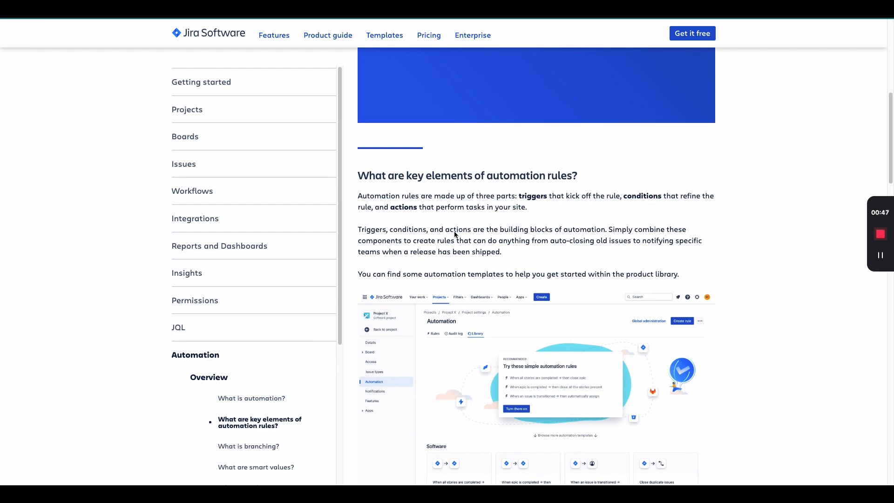
pyautogui.scroll(-7, 456, 233)
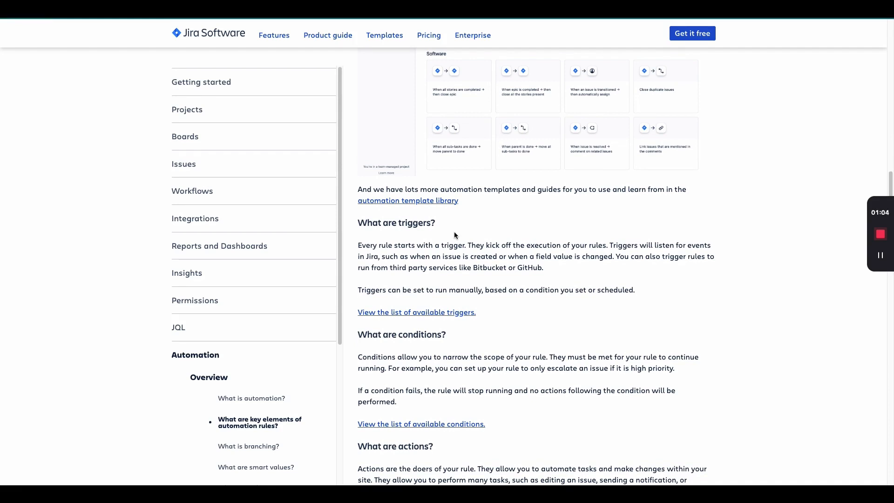
pyautogui.scroll(-3, 454, 234)
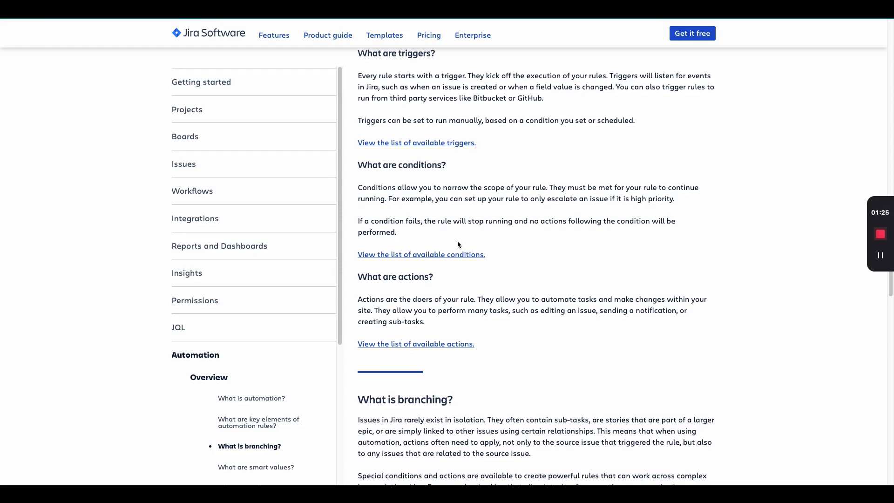
pyautogui.scroll(-3, 457, 239)
pyautogui.scroll(-1, 457, 242)
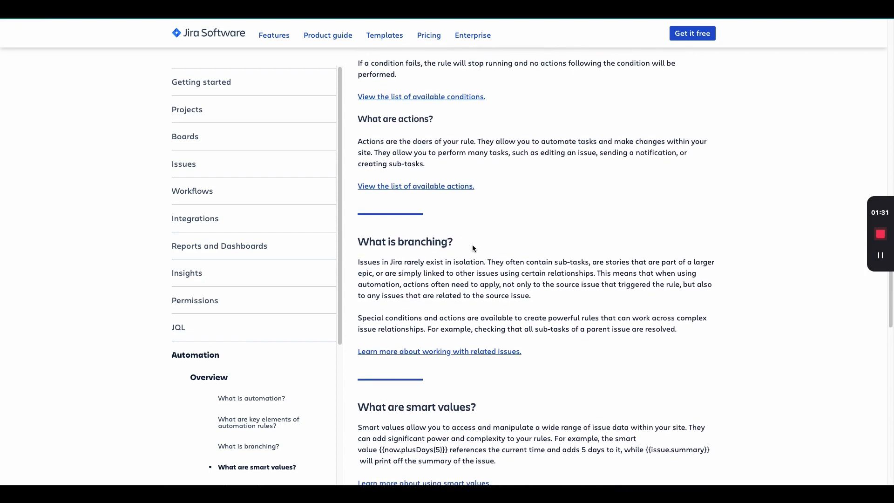
pyautogui.scroll(-1, 475, 245)
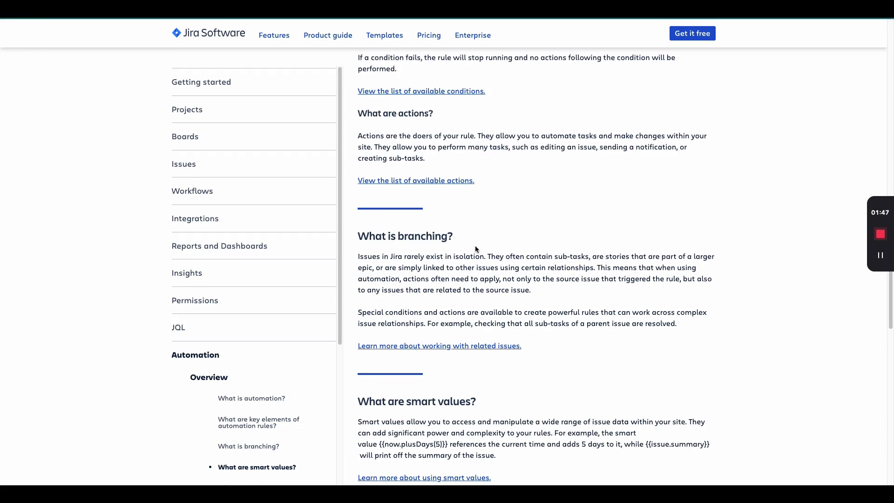
pyautogui.scroll(-2, 475, 248)
pyautogui.scroll(-3, 475, 246)
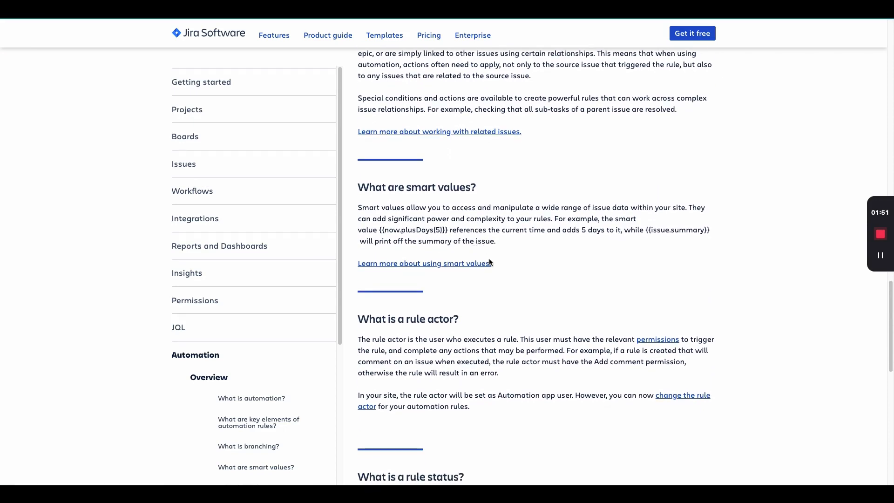
pyautogui.scroll(-1, 475, 247)
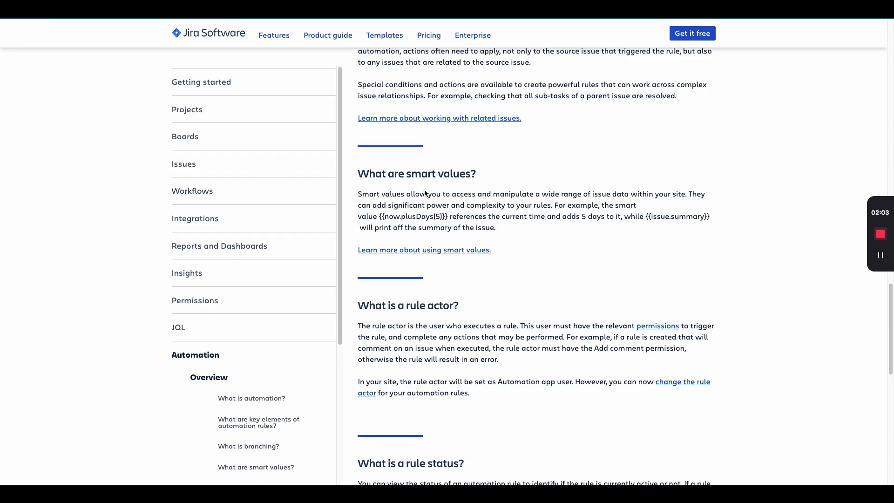
pyautogui.scroll(-1, 425, 193)
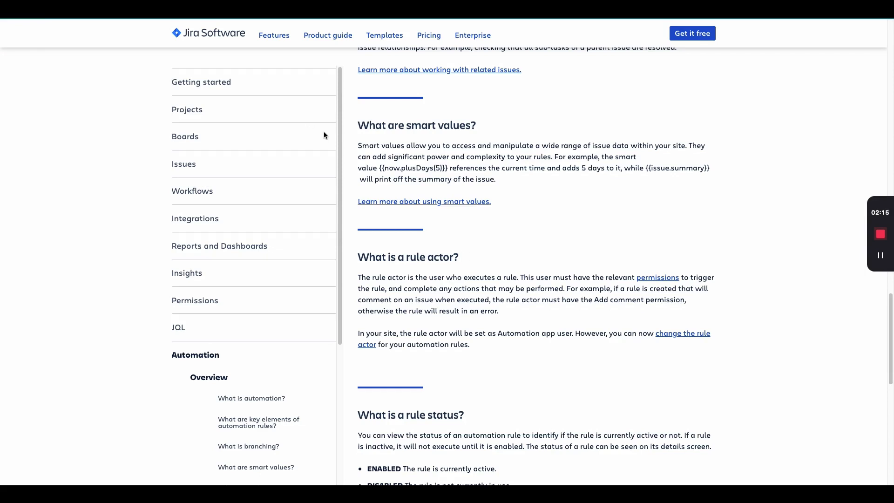
# Switch to the TMS Sprint 2 board in Jira and start creating an automation from the "Please finish me" issue
pyautogui.hotkey('ctrl', 'Tab')
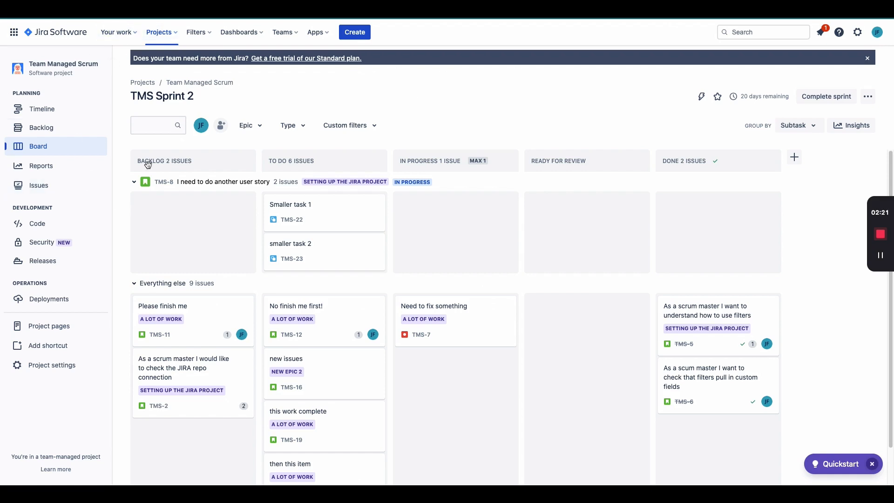
pyautogui.scroll(-1, 364, 278)
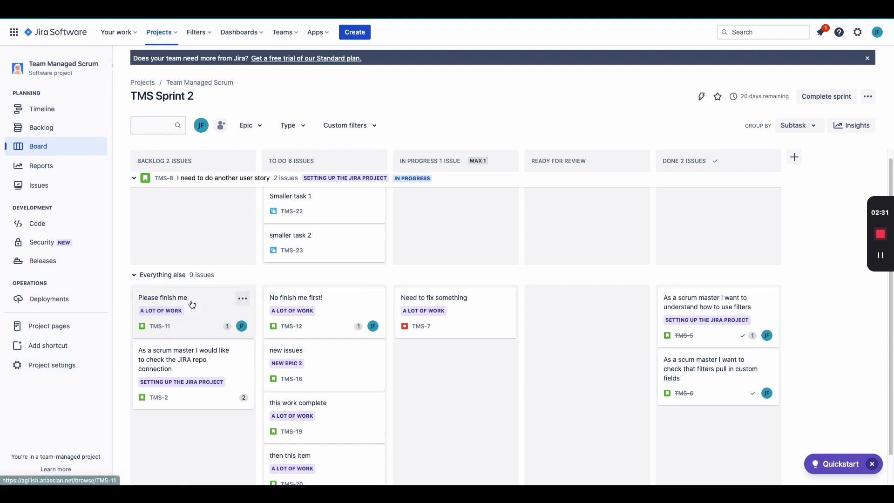
pyautogui.click(211, 298)
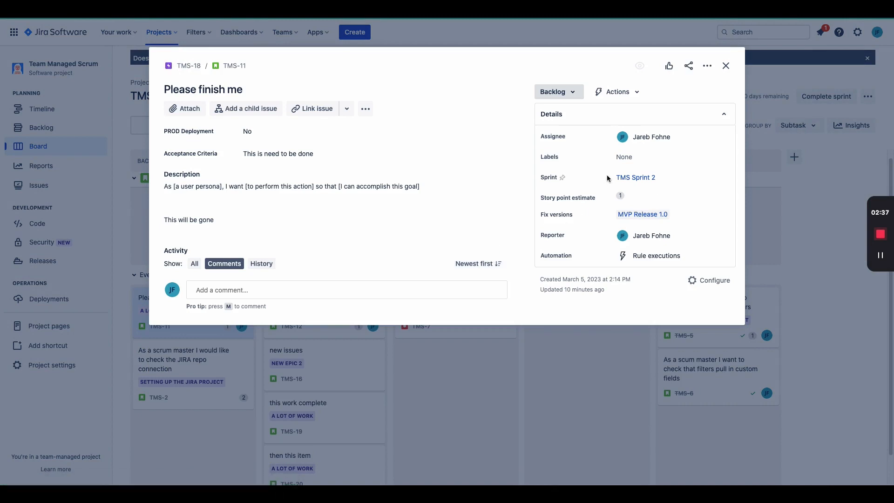
pyautogui.click(616, 95)
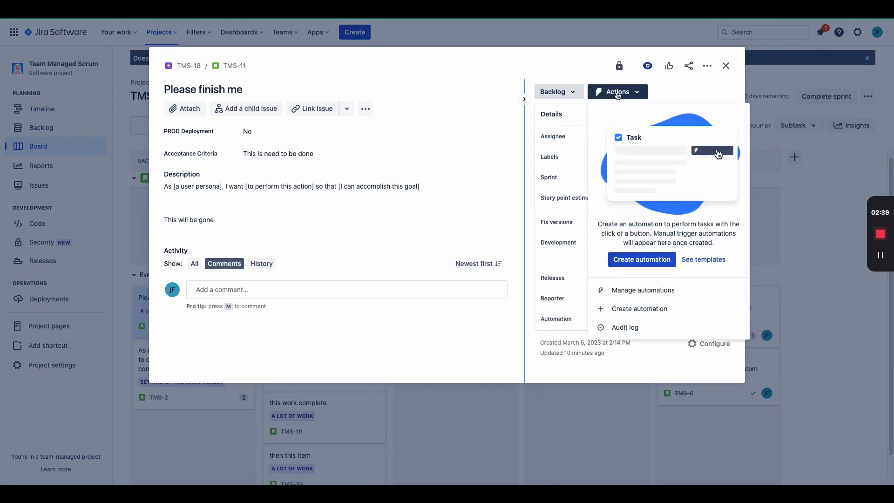
pyautogui.click(627, 314)
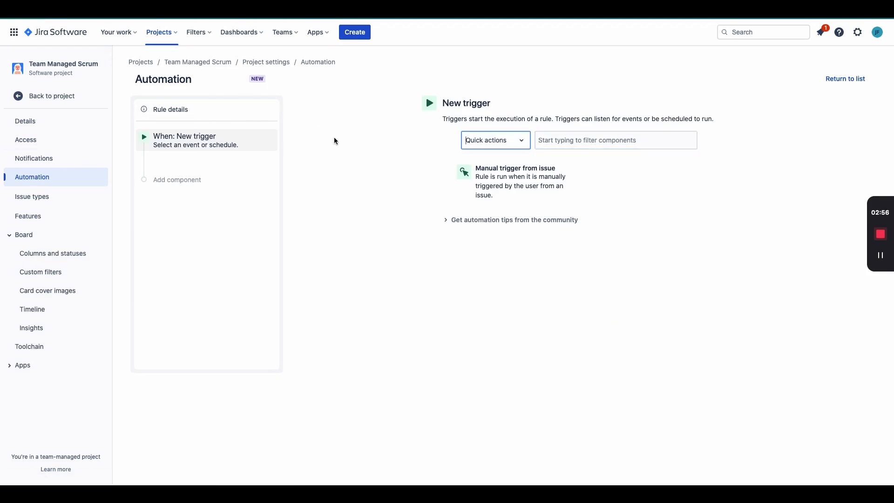
# Leave the new rule without choosing a trigger and open the project's automation template library
pyautogui.click(318, 63)
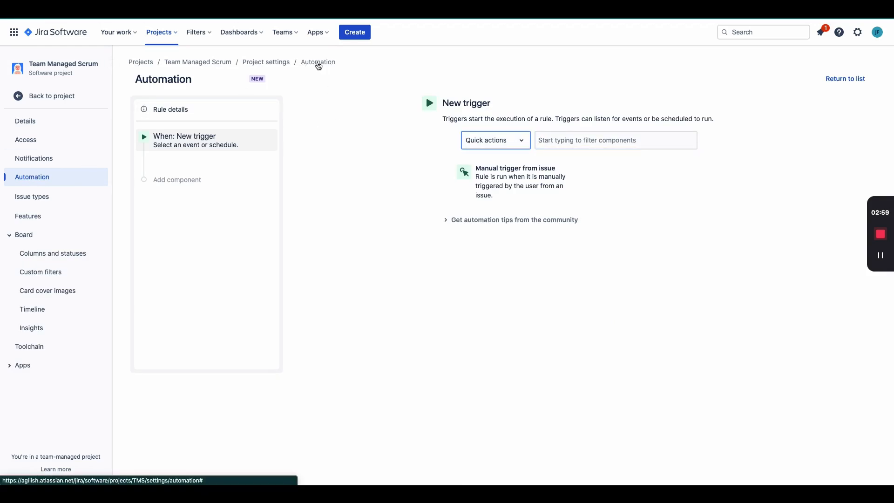
pyautogui.click(828, 80)
pyautogui.click(564, 113)
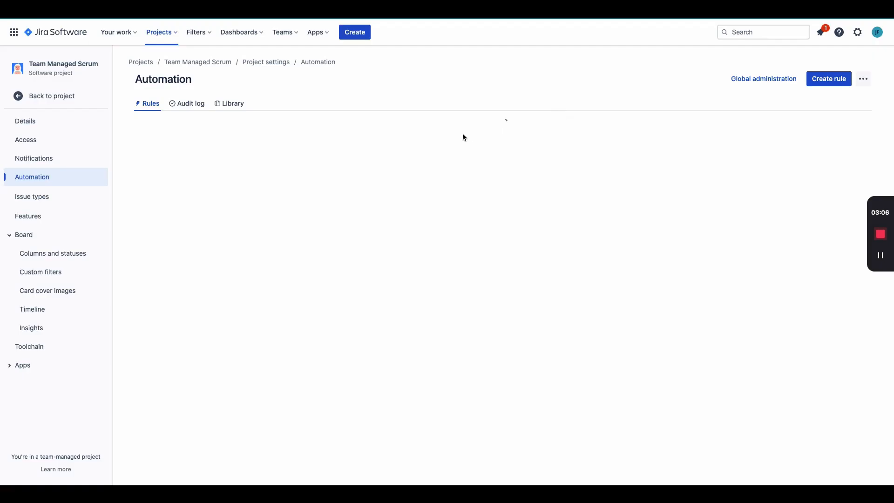
pyautogui.click(238, 106)
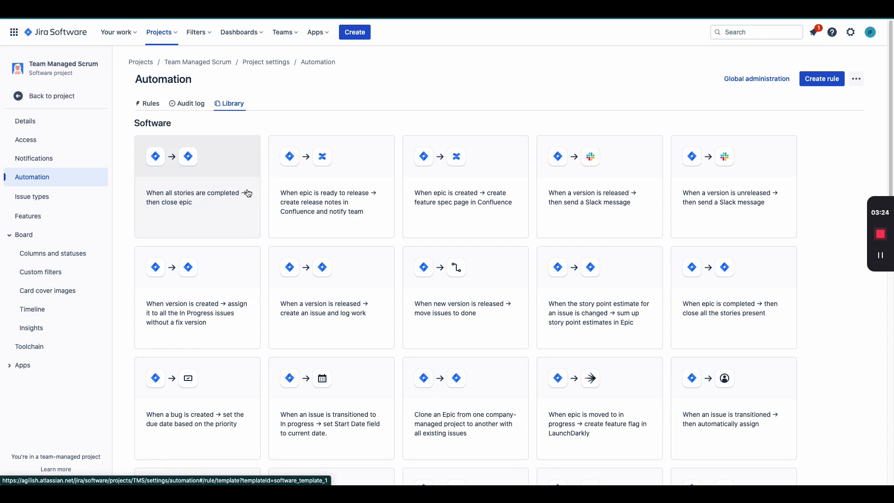
# Examine the Software, DevOps and Security rule templates available in the automation library
pyautogui.scroll(-1, 245, 194)
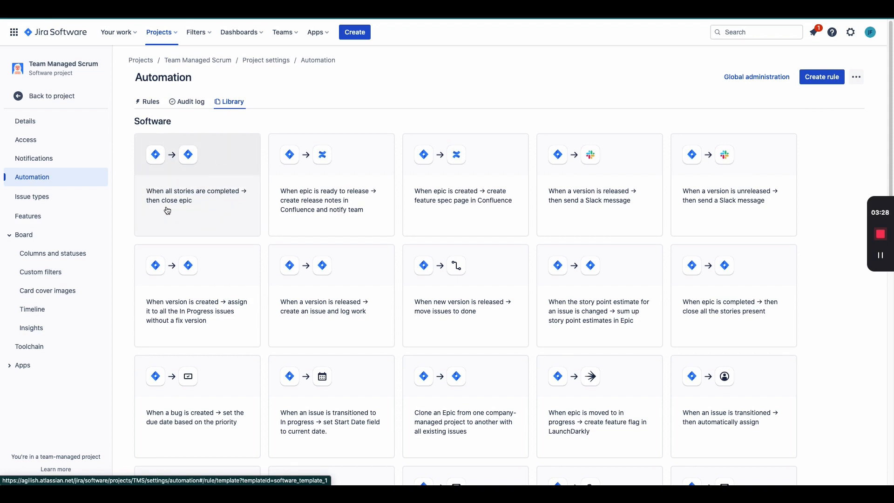
pyautogui.scroll(-1, 200, 225)
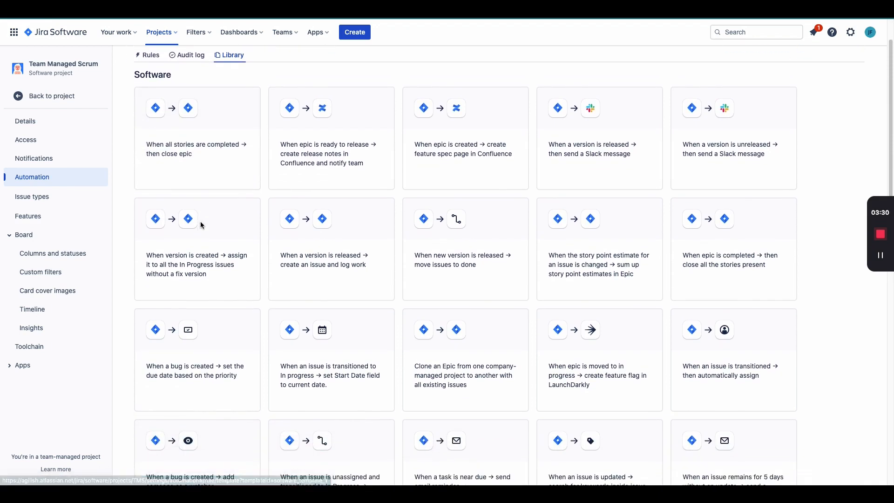
pyautogui.scroll(-1, 200, 221)
pyautogui.scroll(-1, 318, 261)
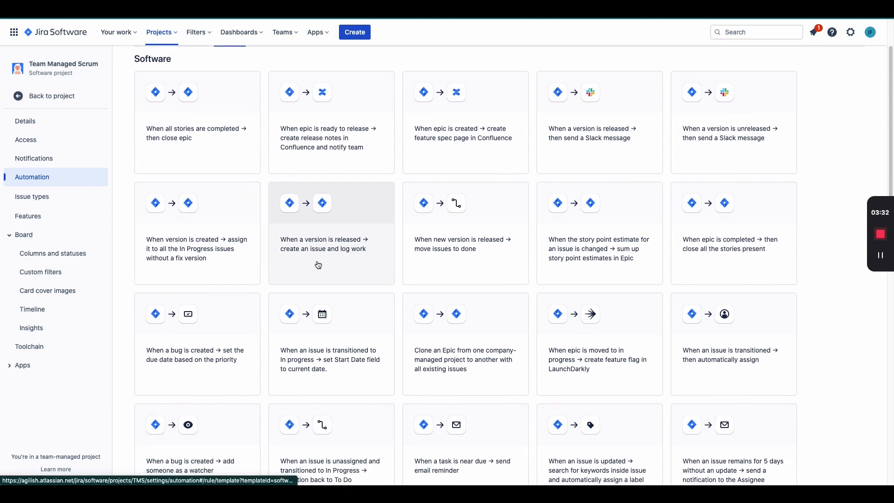
pyautogui.scroll(-1, 318, 265)
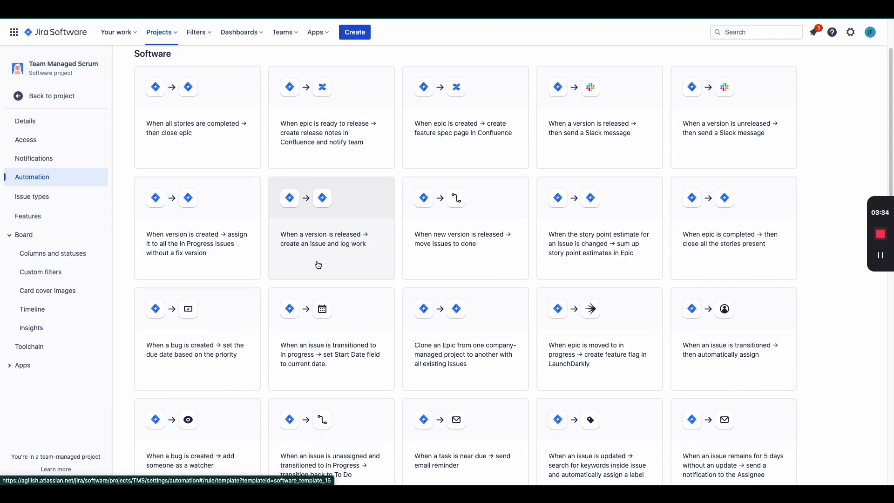
pyautogui.scroll(-3, 318, 265)
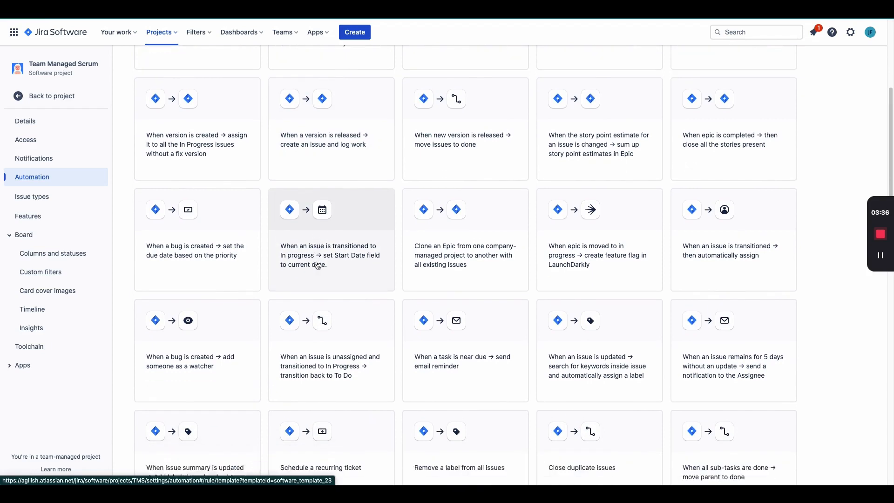
pyautogui.scroll(-1, 318, 265)
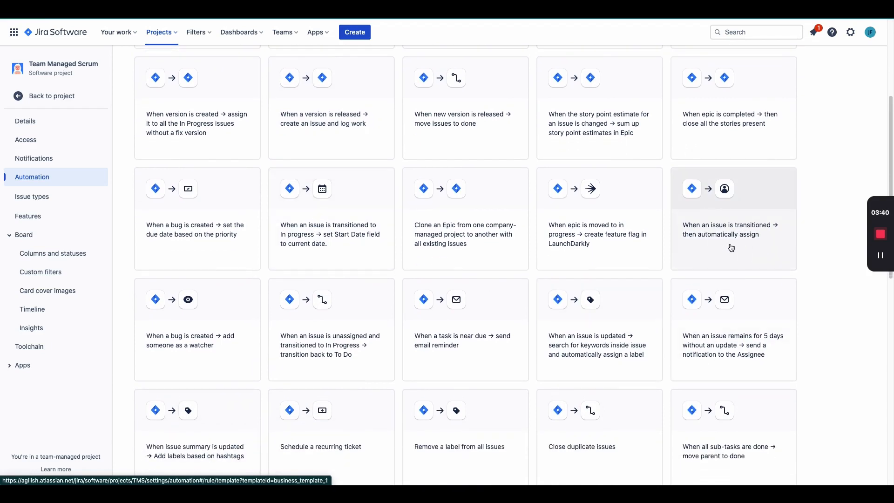
pyautogui.scroll(-4, 447, 242)
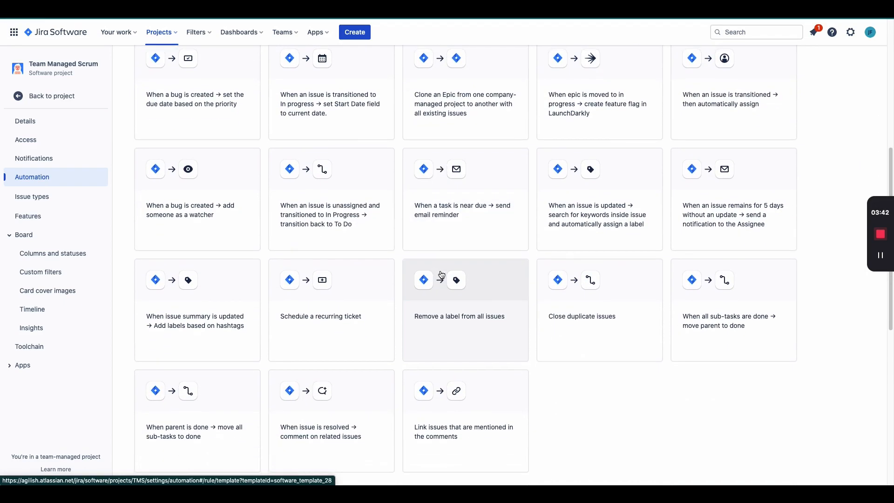
pyautogui.scroll(-1, 442, 275)
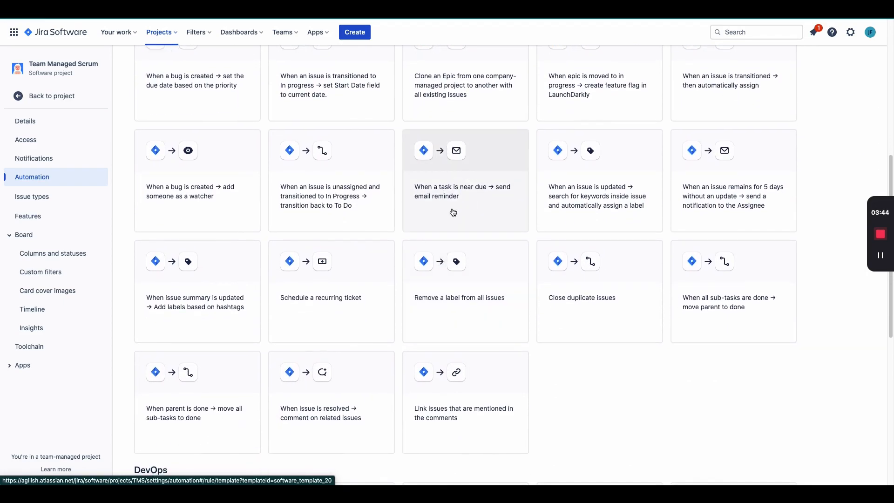
pyautogui.scroll(-3, 456, 231)
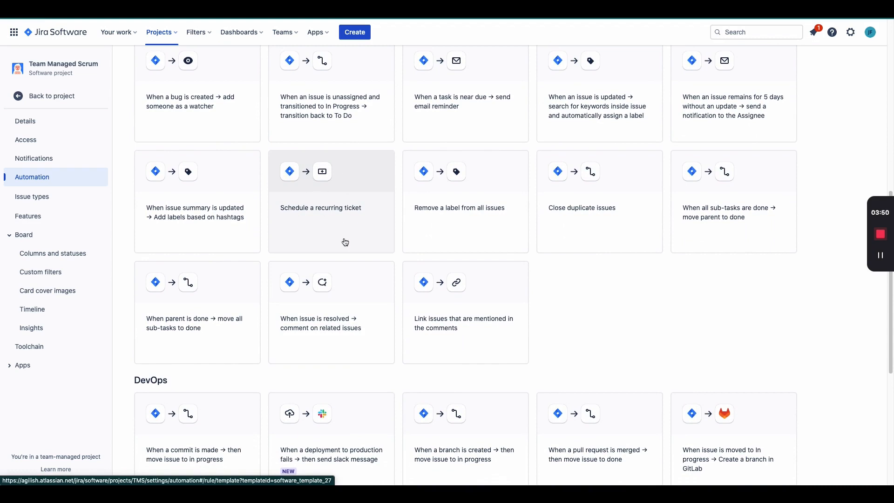
pyautogui.scroll(-3, 345, 242)
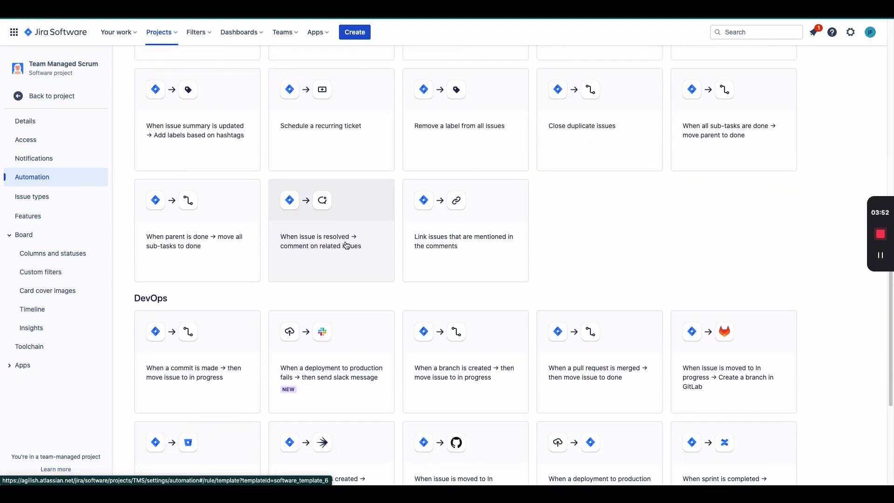
pyautogui.scroll(-3, 345, 247)
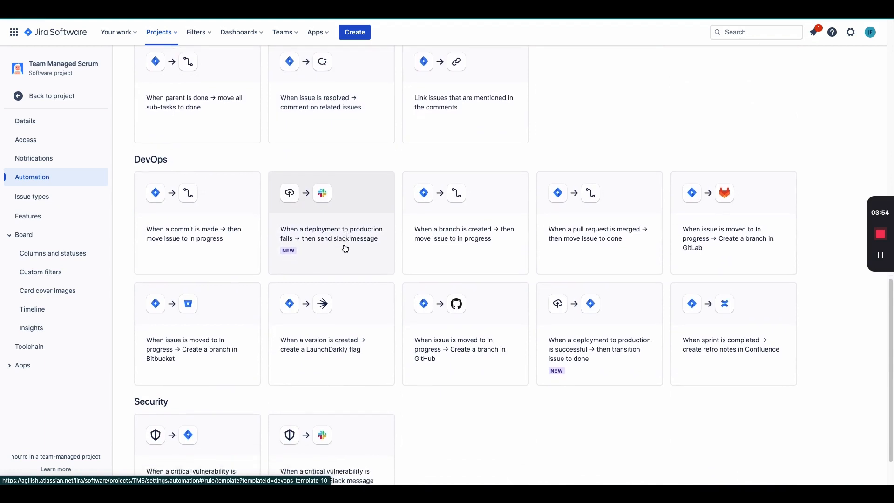
pyautogui.scroll(-1, 345, 248)
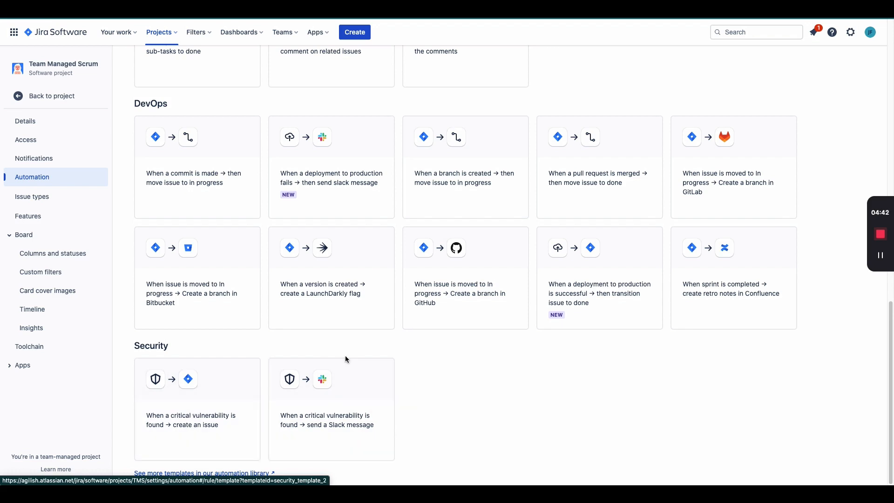
pyautogui.scroll(10, 345, 358)
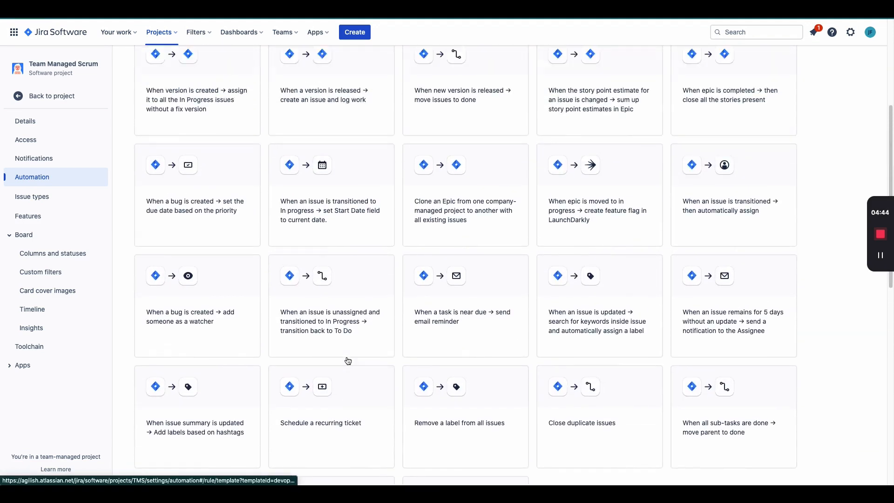
pyautogui.scroll(5, 347, 361)
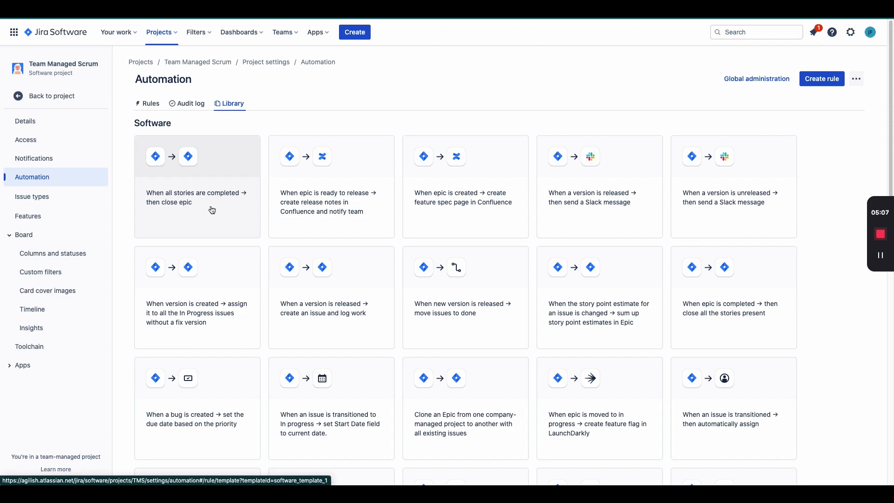
# Open the Software template "When parent is done → move all sub-tasks to done" from the automation library
pyautogui.scroll(-11, 212, 210)
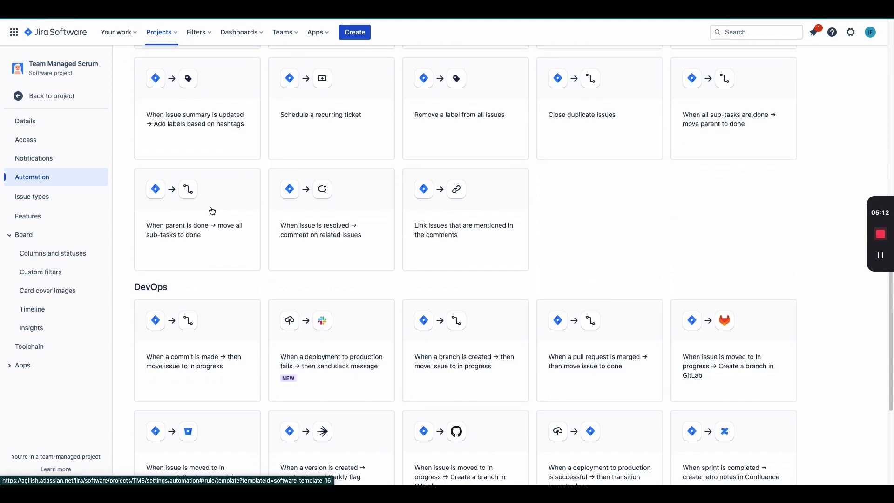
pyautogui.scroll(1, 213, 214)
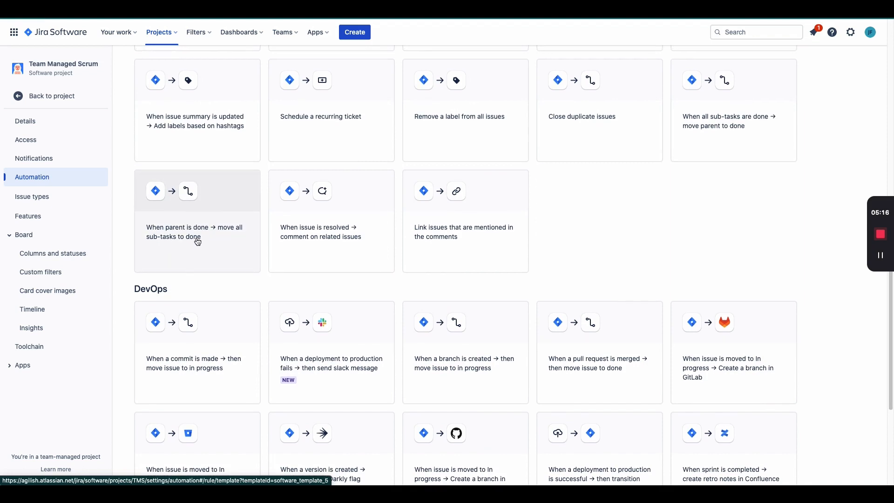
pyautogui.click(197, 241)
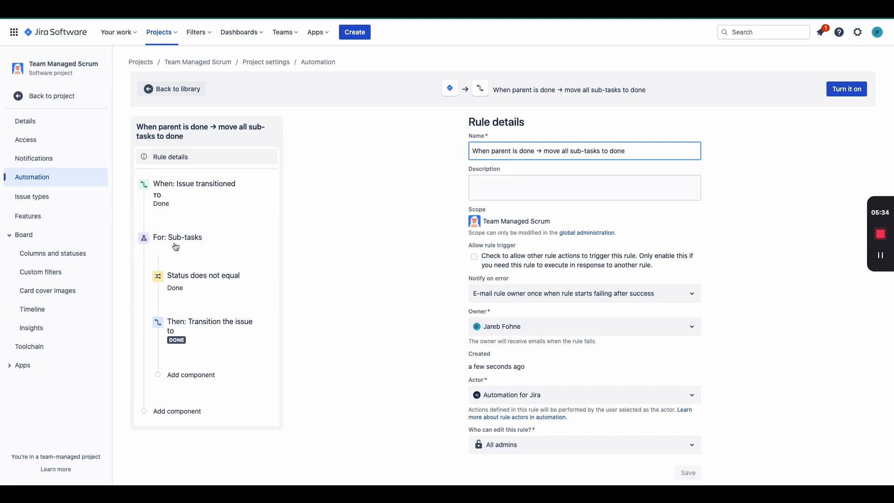
# Check the actor options for the sub-task rule, keep Automation for Jira, and turn the rule on
pyautogui.moveTo(157, 257)
pyautogui.moveTo(565, 154); pyautogui.dragTo(593, 152)
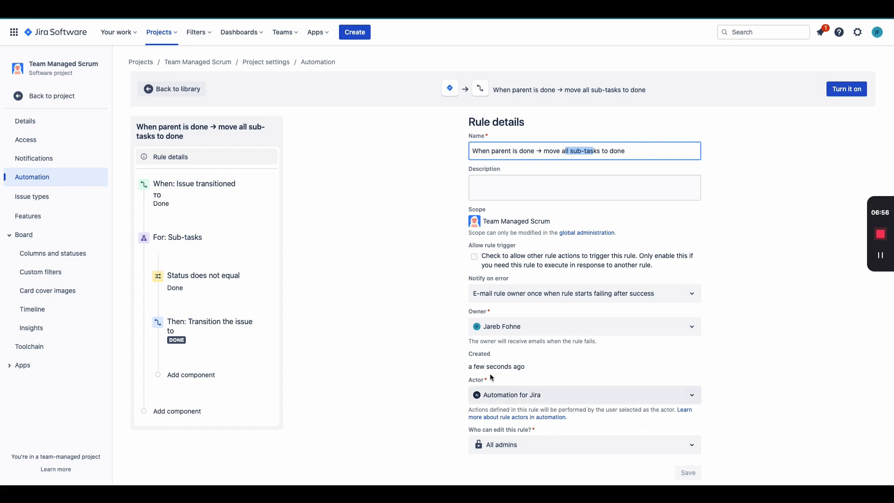
pyautogui.click(500, 395)
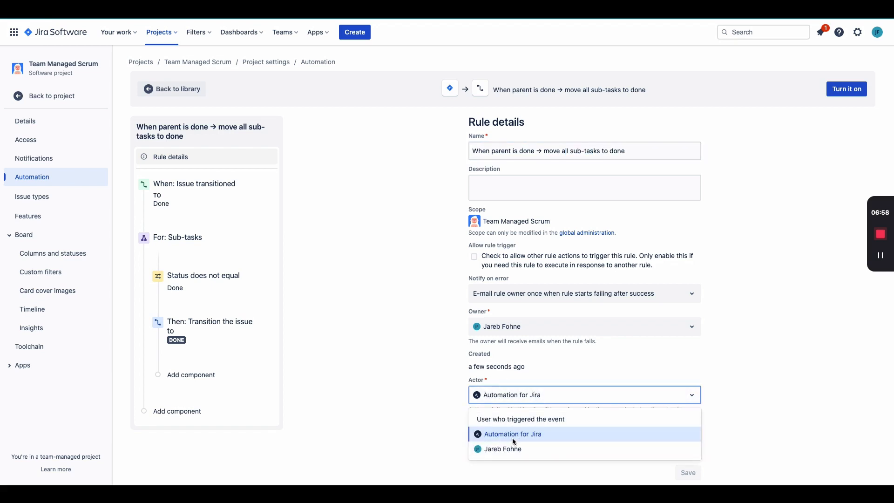
pyautogui.click(426, 377)
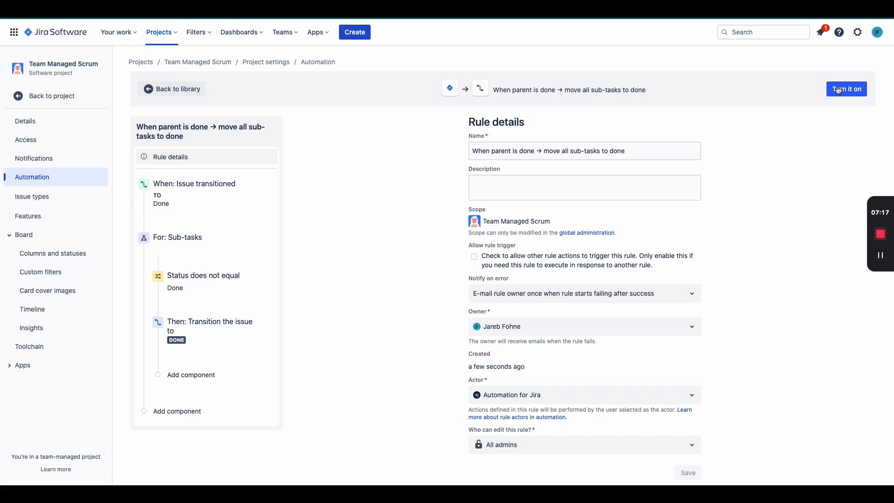
pyautogui.click(838, 91)
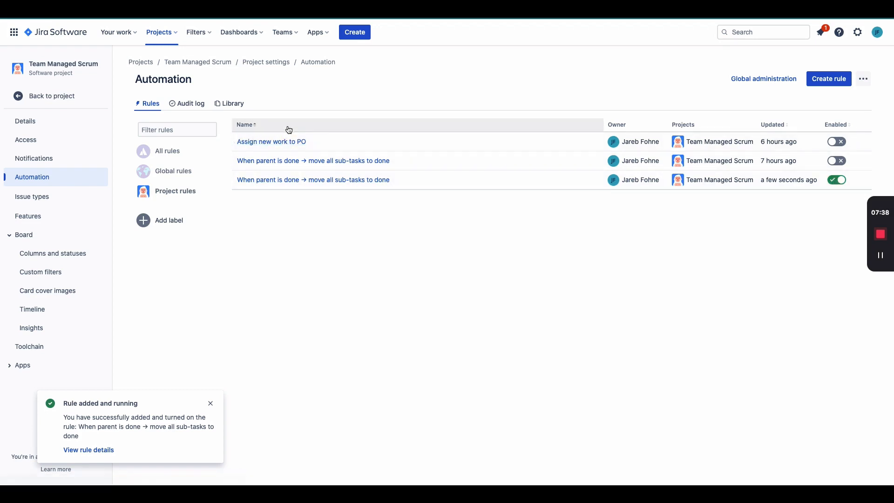
# Start a new automation rule and examine the available triggers, from issue triggers through DevOps, integrations and scheduled ones
pyautogui.click(834, 79)
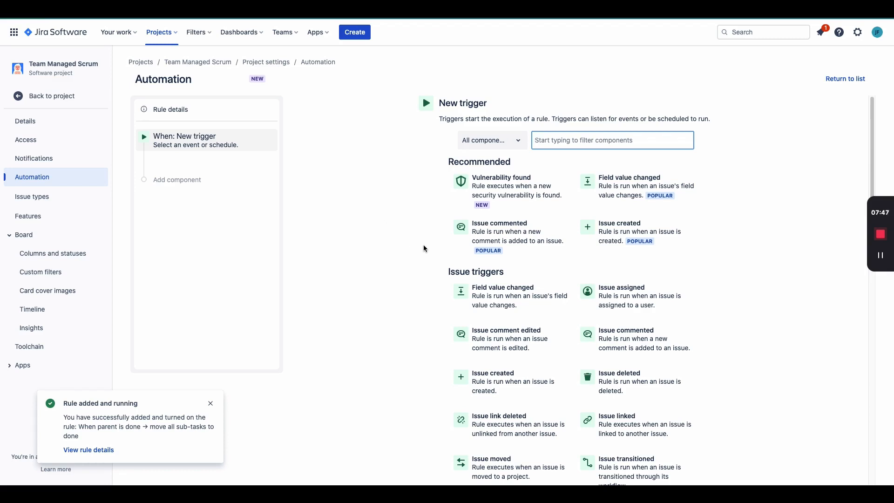
pyautogui.scroll(-1, 442, 261)
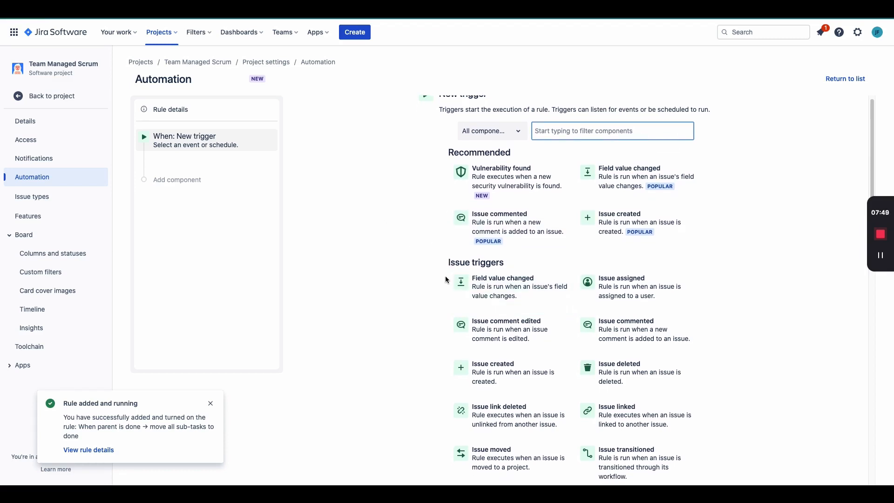
pyautogui.scroll(-3, 445, 277)
pyautogui.scroll(-5, 445, 277)
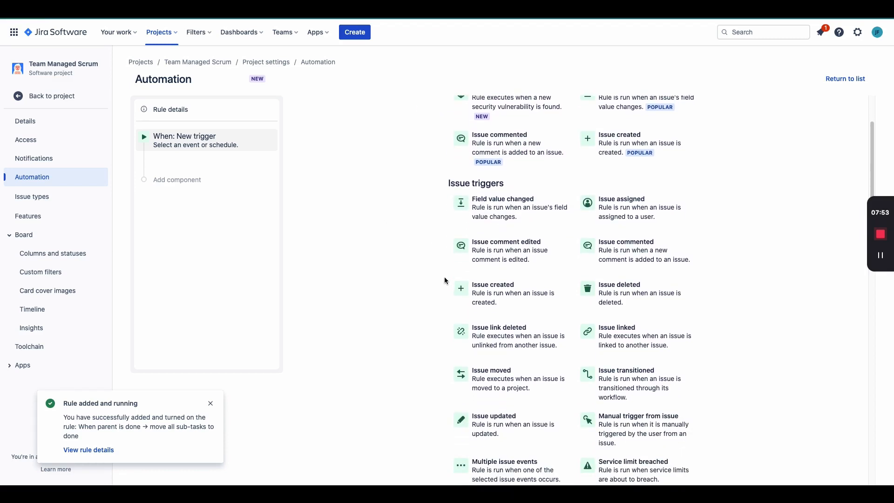
pyautogui.scroll(-2, 444, 280)
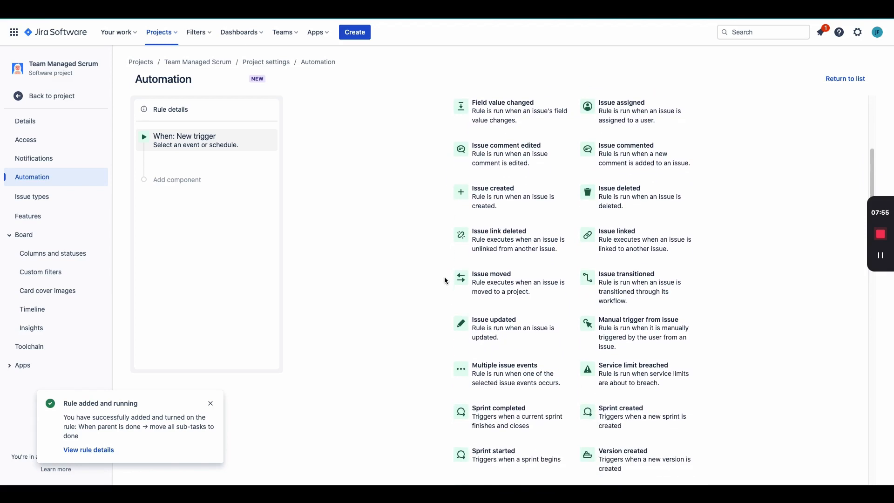
pyautogui.scroll(-4, 444, 277)
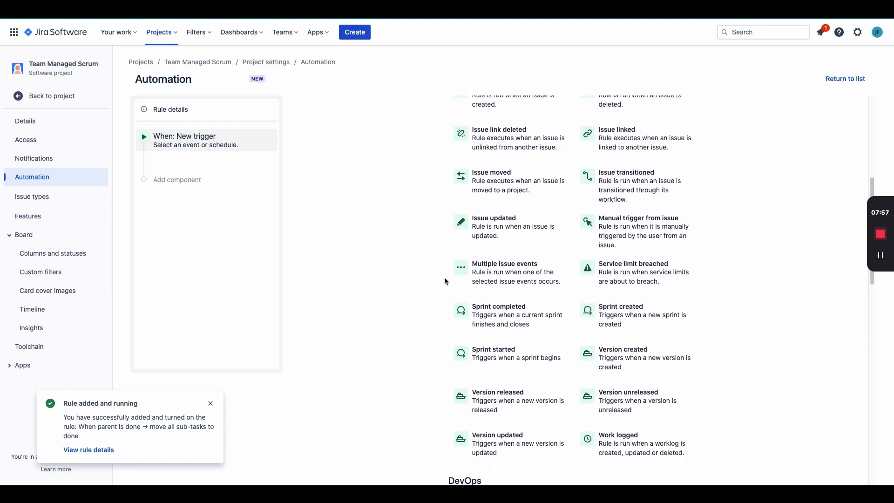
pyautogui.scroll(-3, 444, 280)
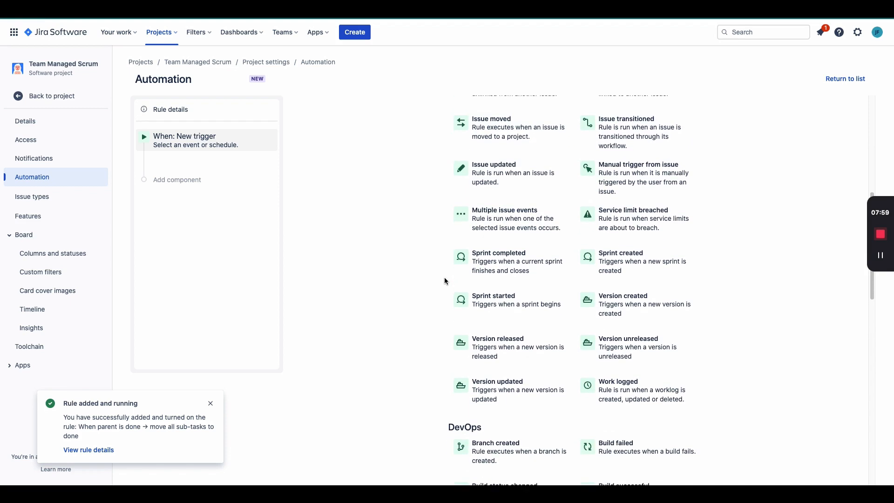
pyautogui.scroll(-4, 446, 281)
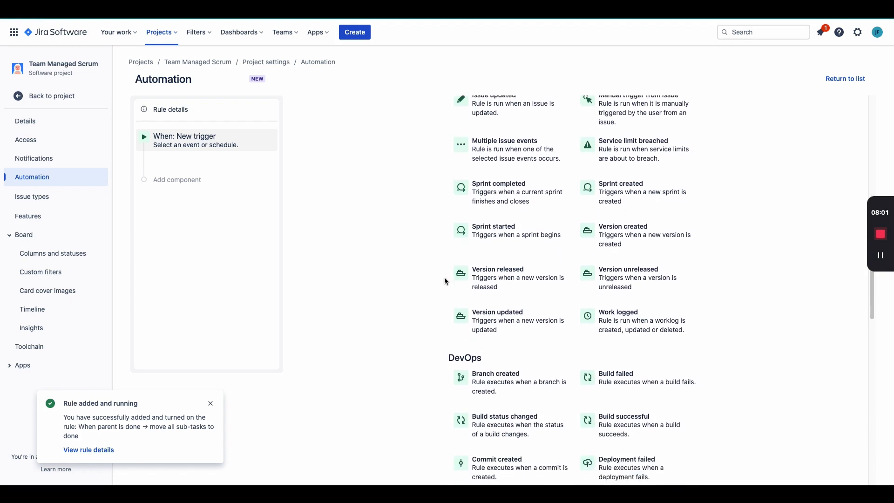
pyautogui.scroll(-5, 446, 281)
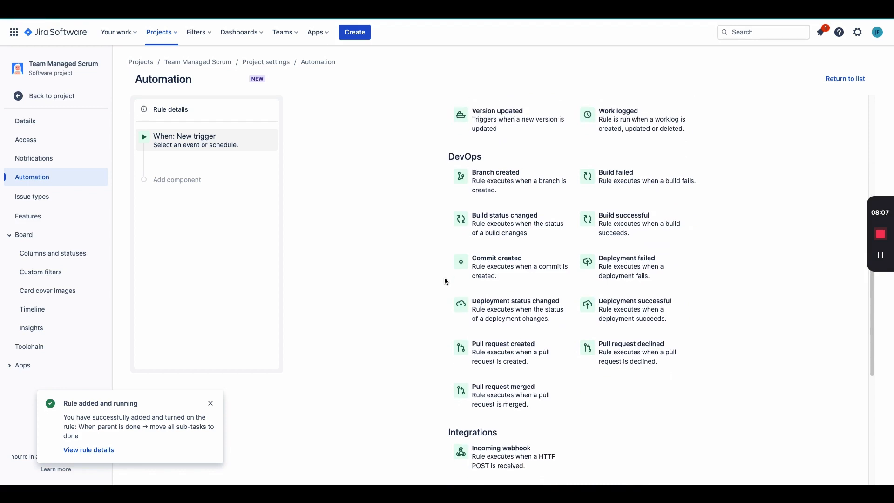
pyautogui.scroll(-5, 445, 281)
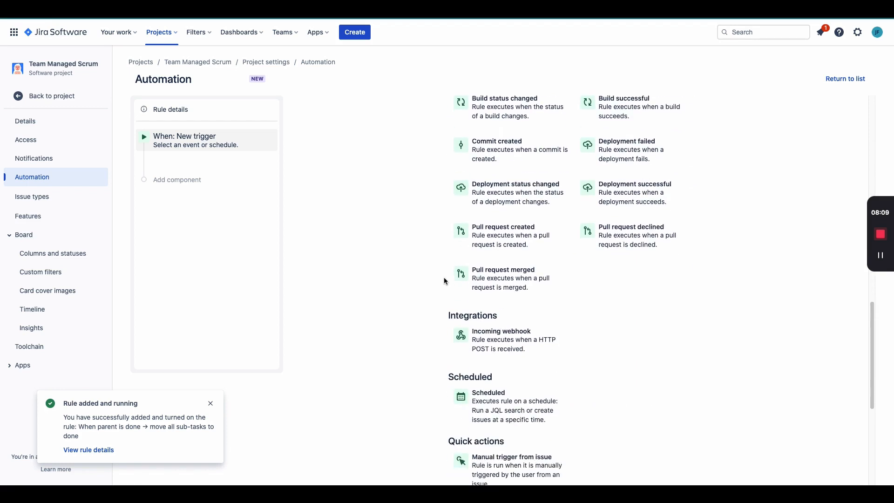
pyautogui.scroll(-4, 444, 281)
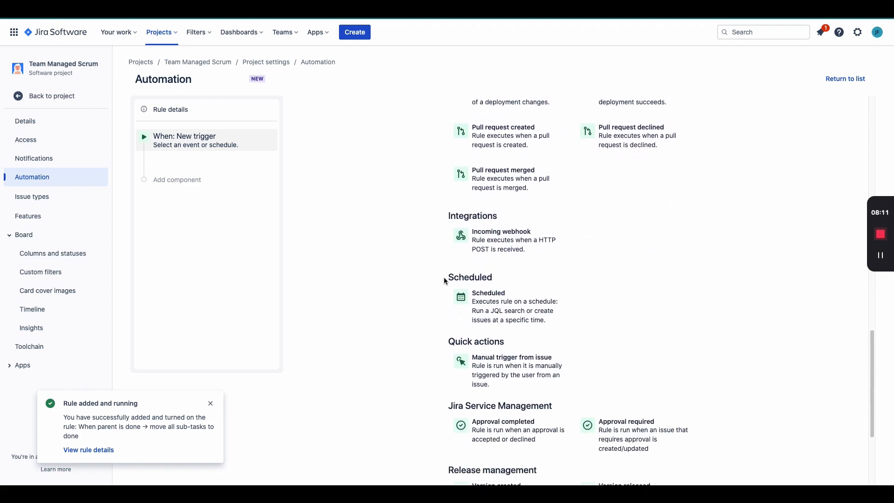
pyautogui.scroll(20, 444, 280)
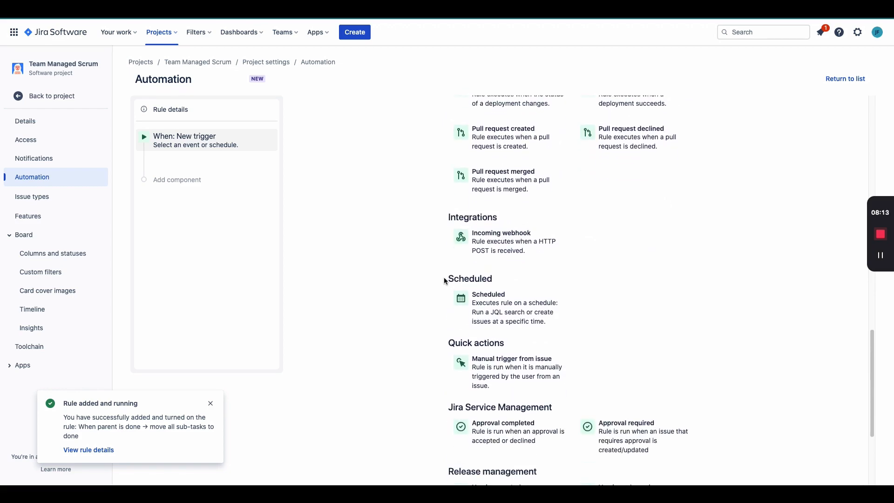
pyautogui.scroll(2, 444, 281)
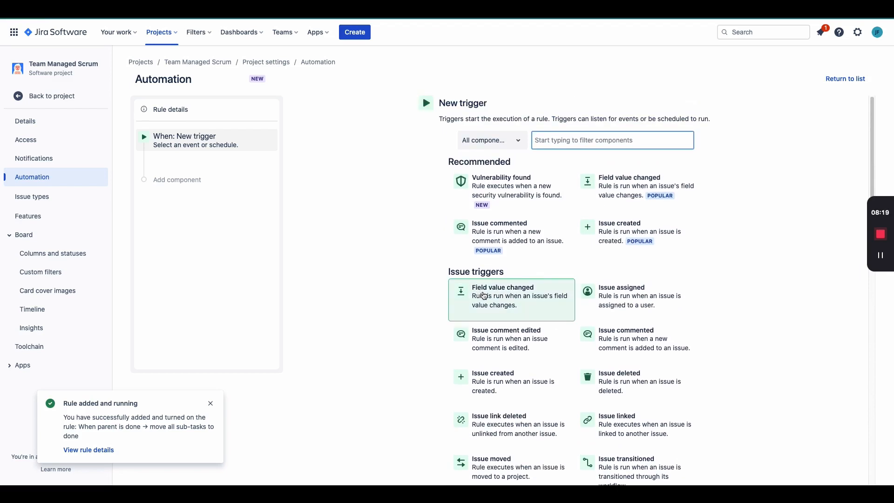
# Choose the Field value changed issue trigger and set it to monitor the Status field
pyautogui.click(484, 295)
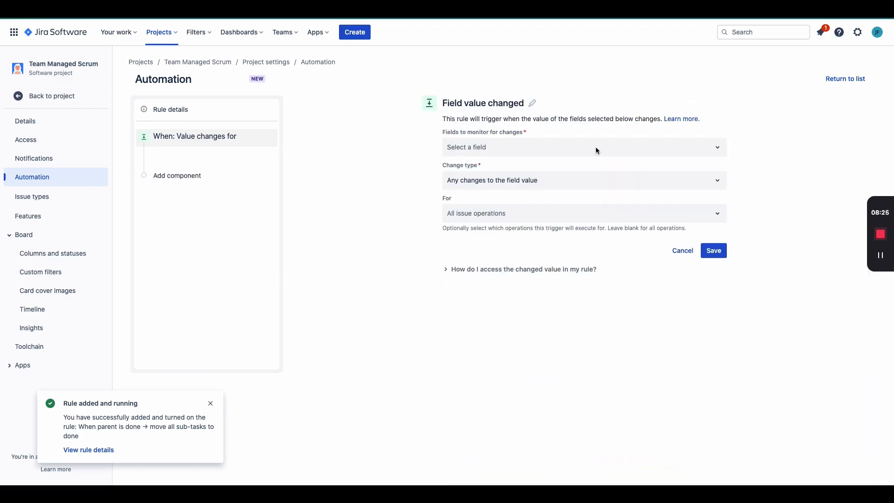
pyautogui.click(628, 148)
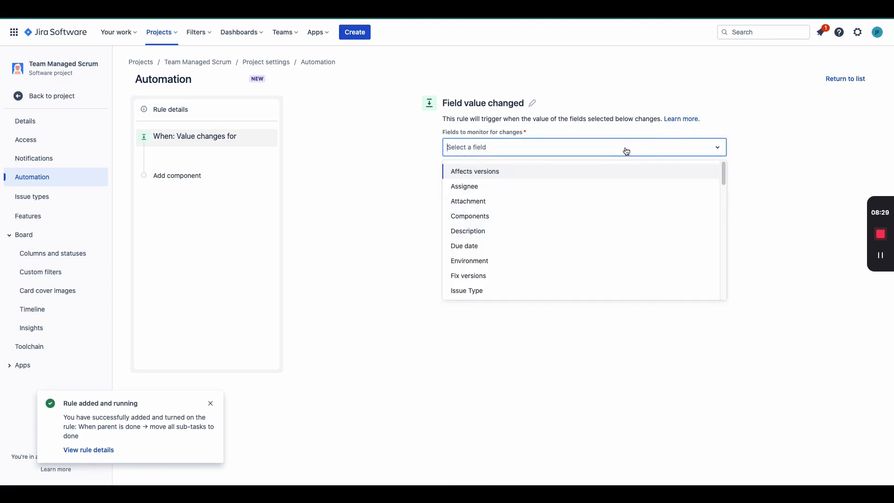
pyautogui.write('st')
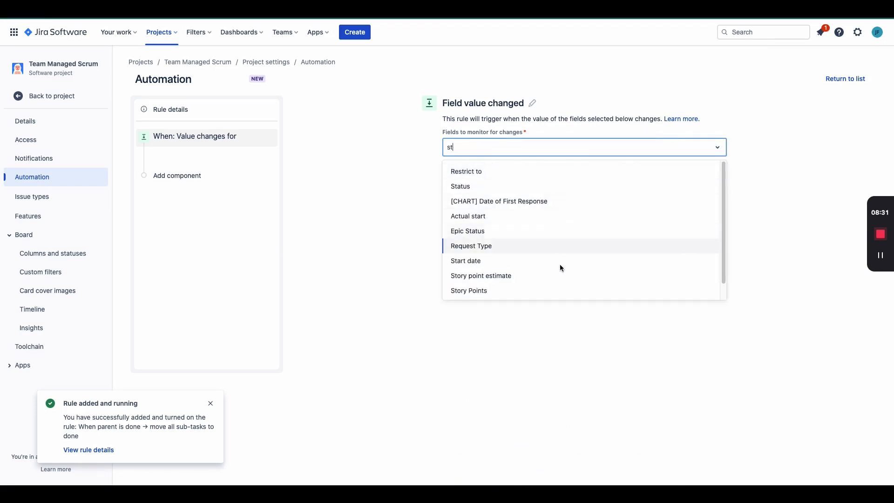
pyautogui.scroll(-1, 565, 259)
pyautogui.scroll(-1, 566, 258)
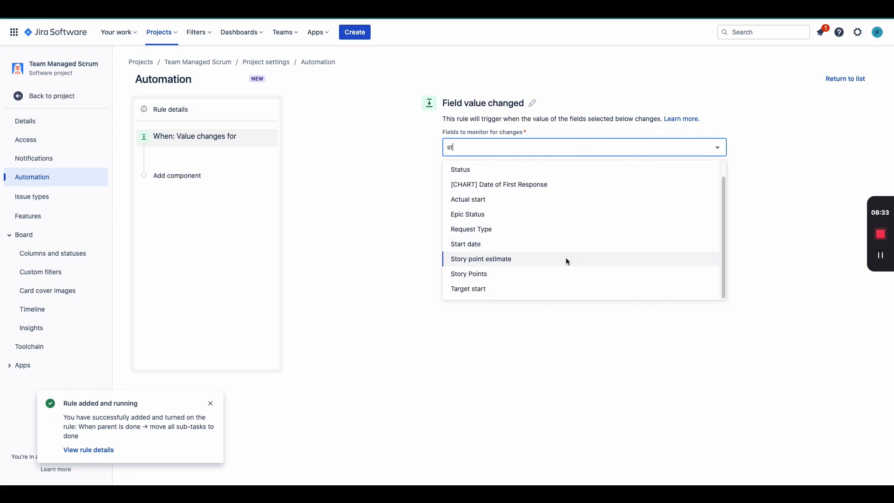
pyautogui.write('at')
pyautogui.click(480, 172)
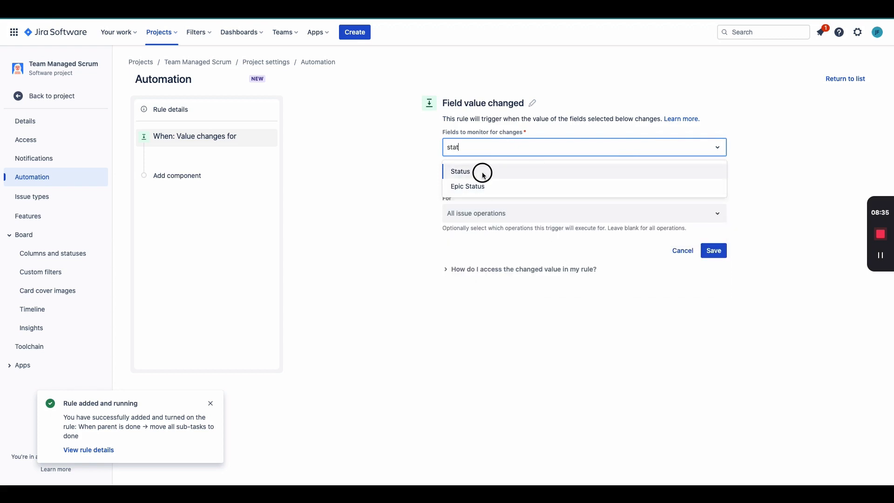
pyautogui.click(590, 154)
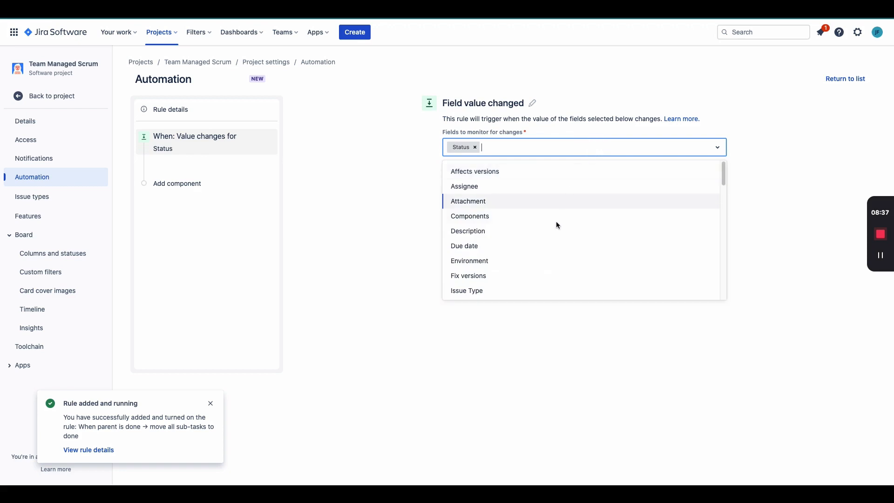
pyautogui.scroll(-3, 574, 252)
pyautogui.scroll(-5, 576, 255)
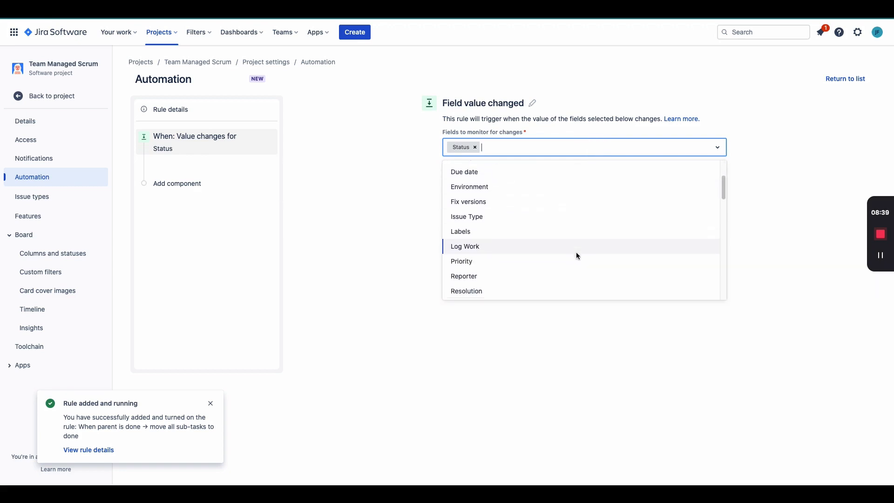
pyautogui.click(406, 205)
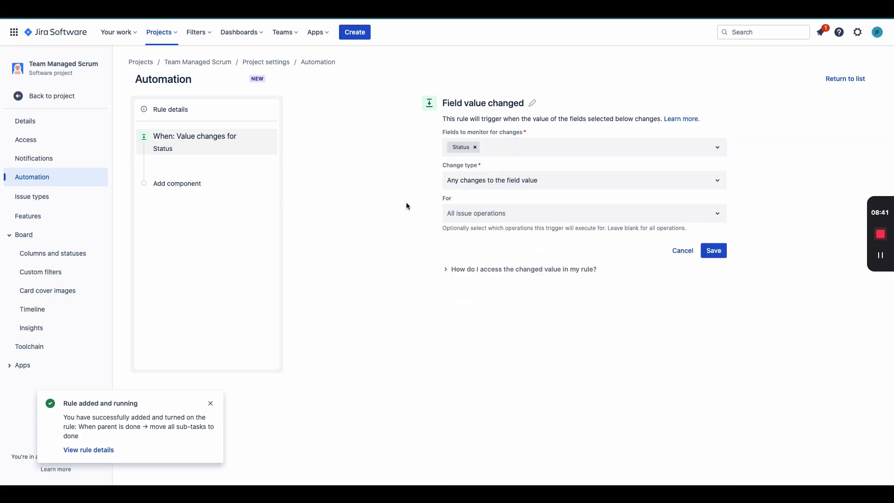
# Keep the trigger on any changes to the field value for all issue operations and save it
pyautogui.click(496, 187)
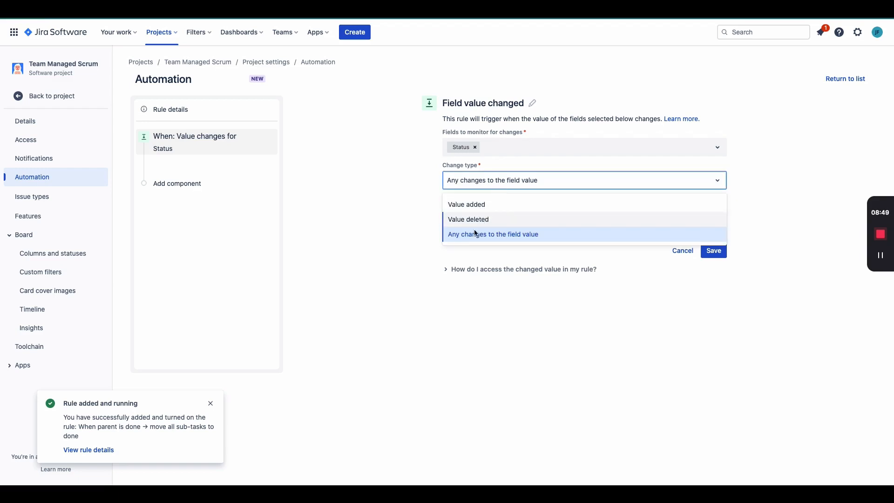
pyautogui.click(445, 239)
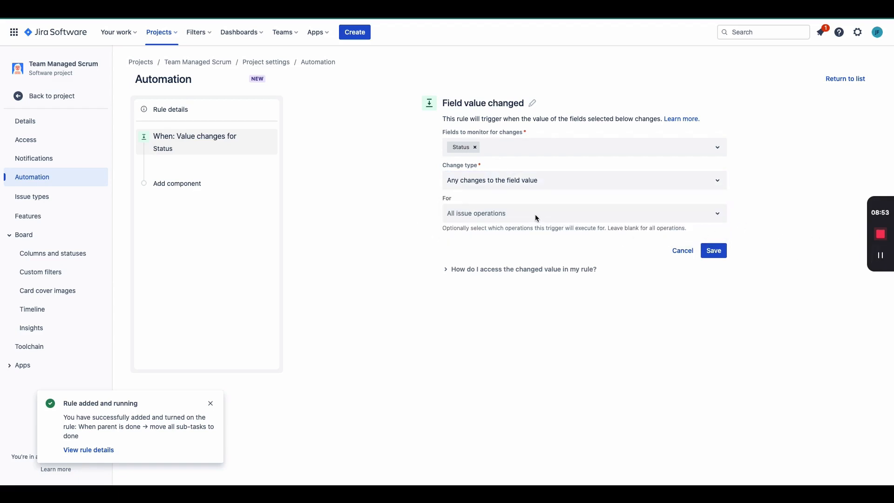
pyautogui.click(511, 215)
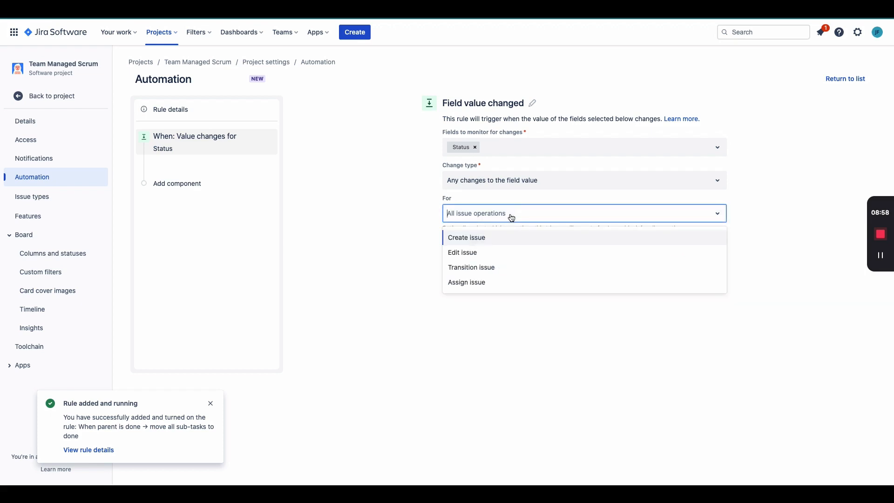
pyautogui.click(387, 238)
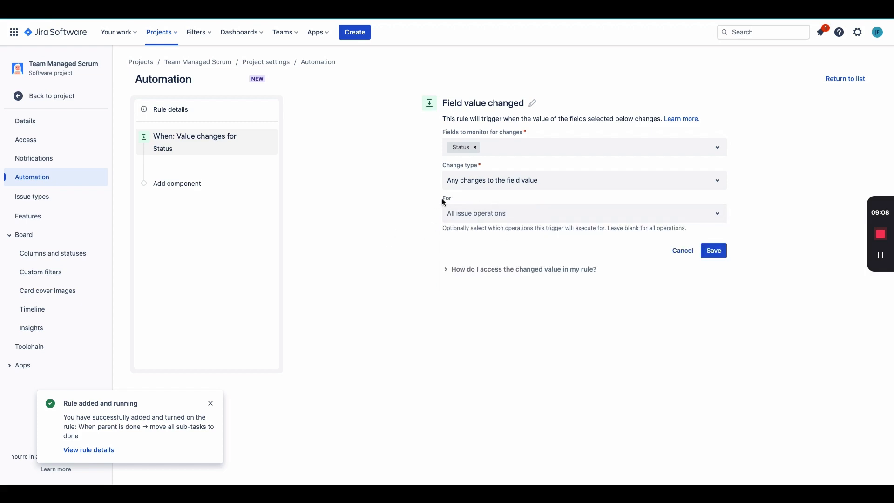
pyautogui.moveTo(610, 229); pyautogui.dragTo(682, 228)
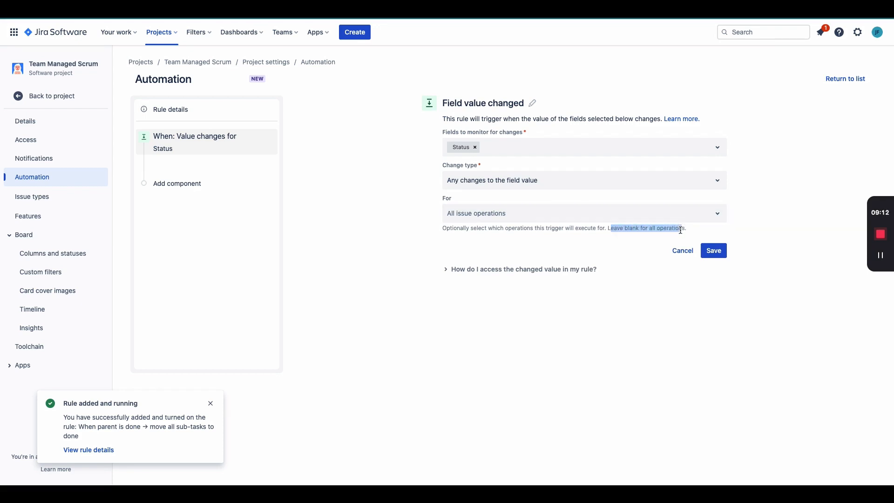
pyautogui.click(719, 253)
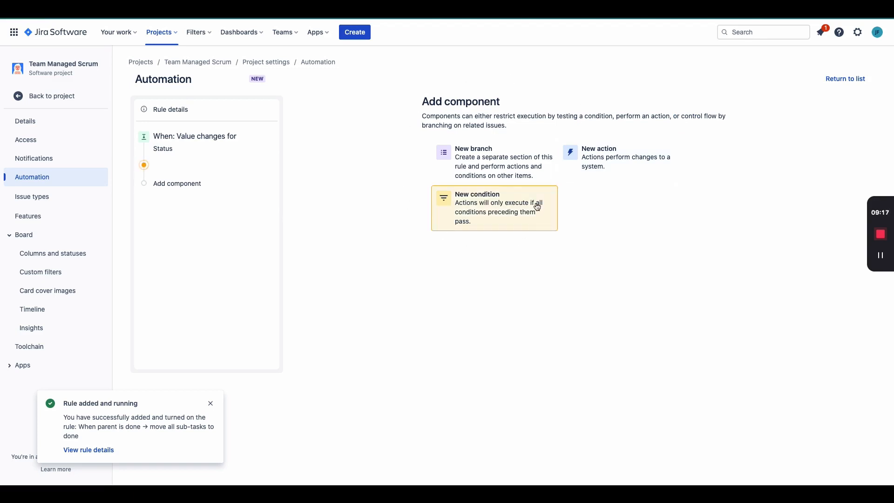
# Add an Issue fields condition to the rule requiring the Status to be one of Ready for Review
pyautogui.click(481, 201)
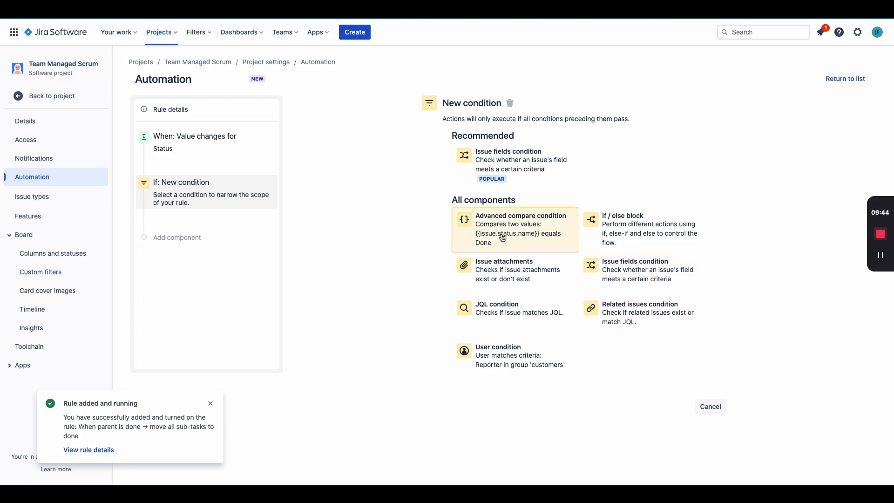
pyautogui.click(508, 159)
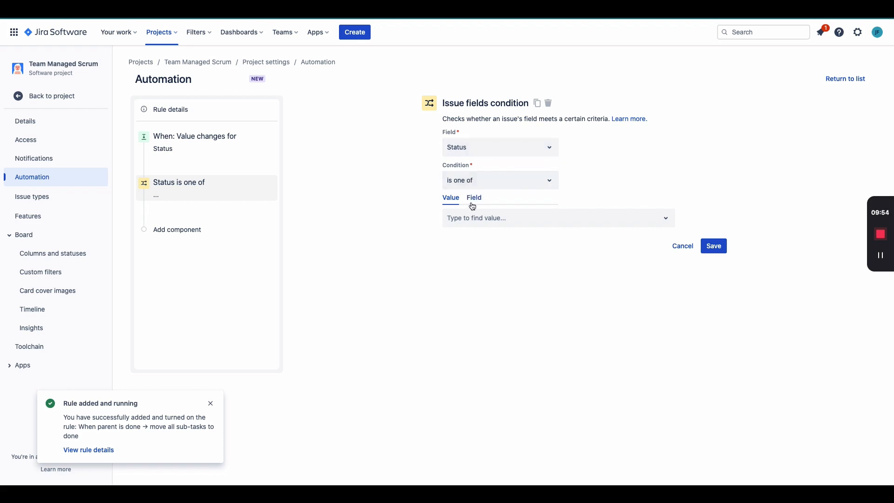
pyautogui.click(458, 219)
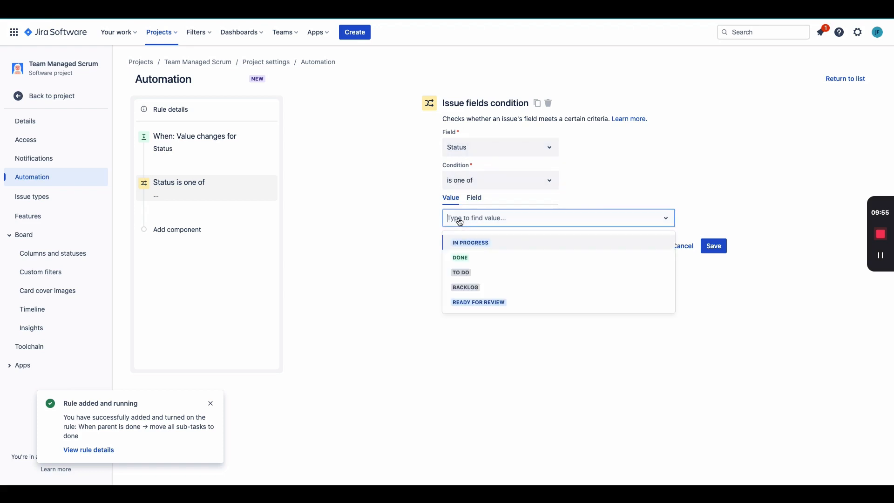
pyautogui.click(484, 303)
# Check the other operators and fields available for the condition, keep Status with "is one of", and save it
pyautogui.click(542, 182)
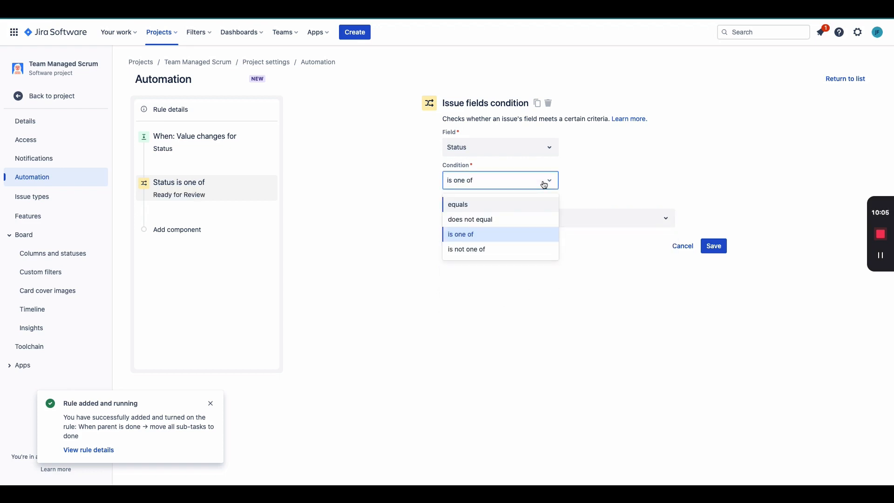
pyautogui.click(545, 147)
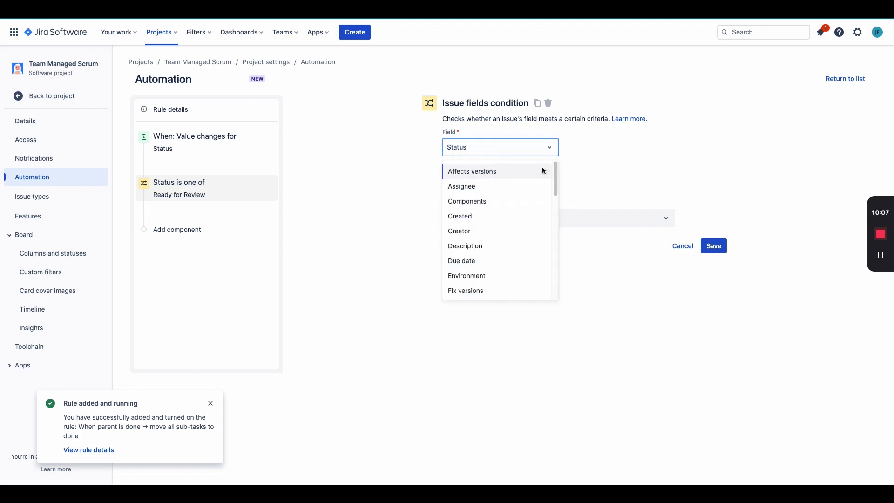
pyautogui.moveTo(555, 190); pyautogui.dragTo(554, 235)
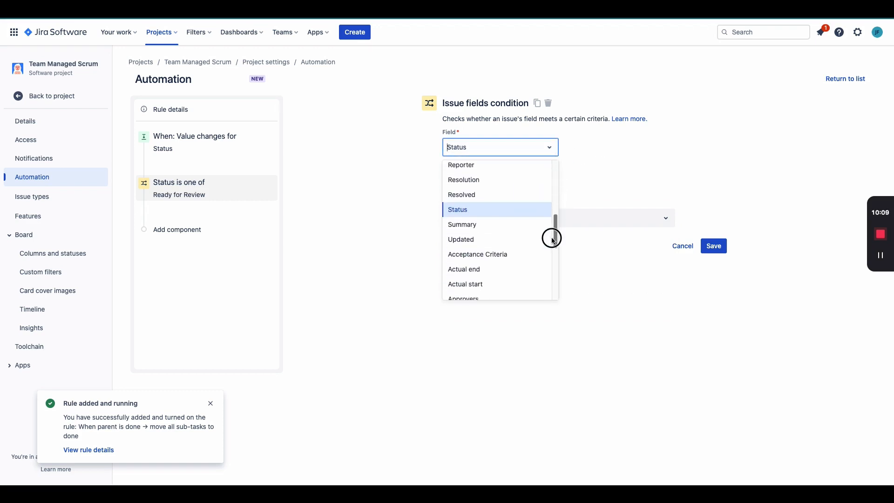
pyautogui.click(729, 153)
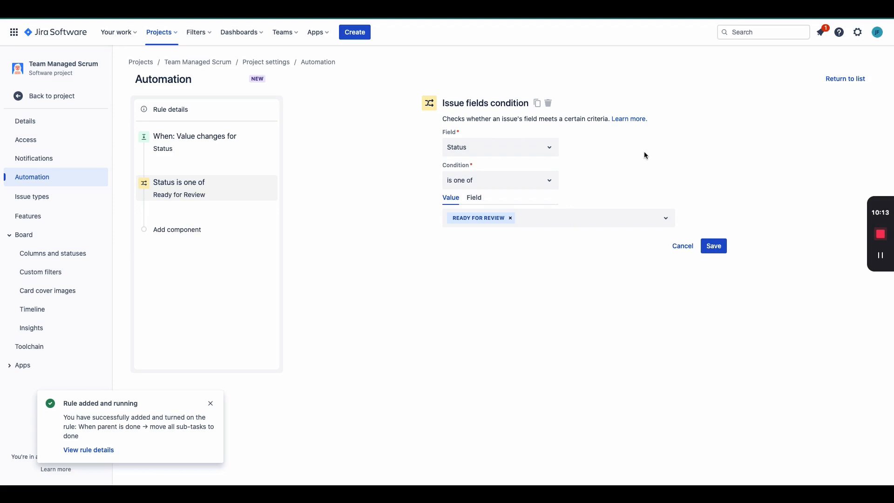
pyautogui.click(720, 244)
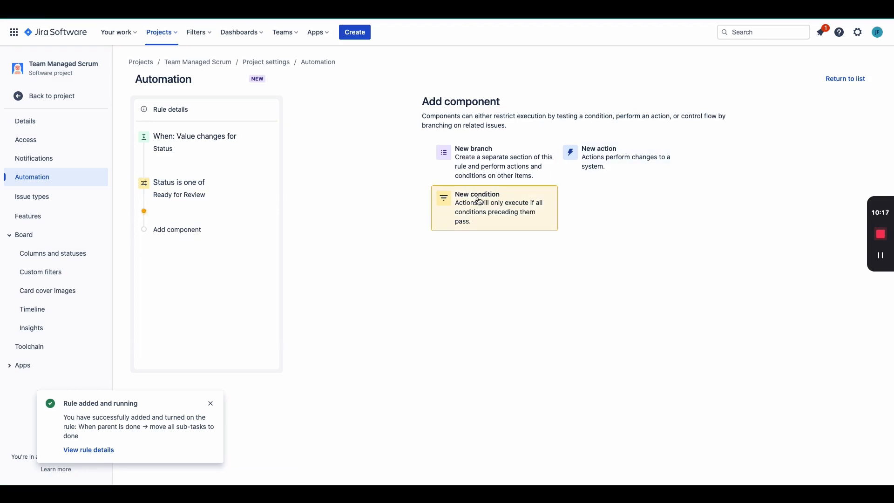
# Start a new action after the condition, look through the available actions, and choose Assign issue
pyautogui.click(598, 169)
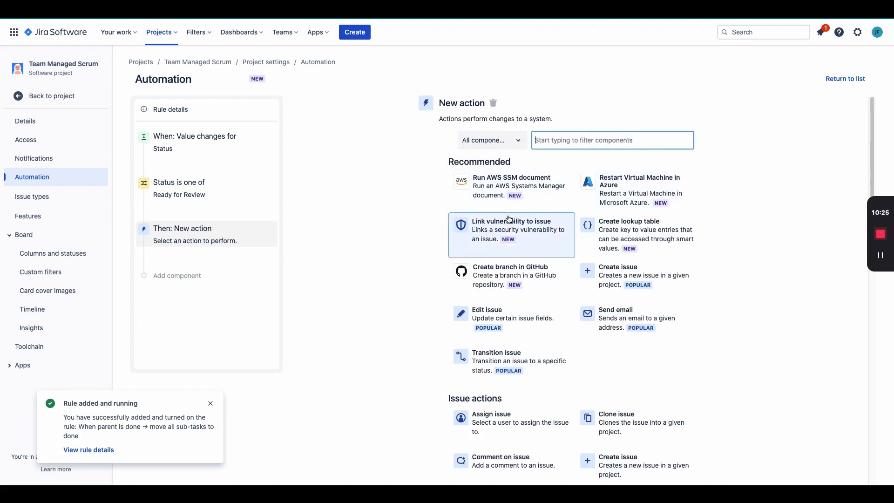
pyautogui.scroll(-8, 510, 223)
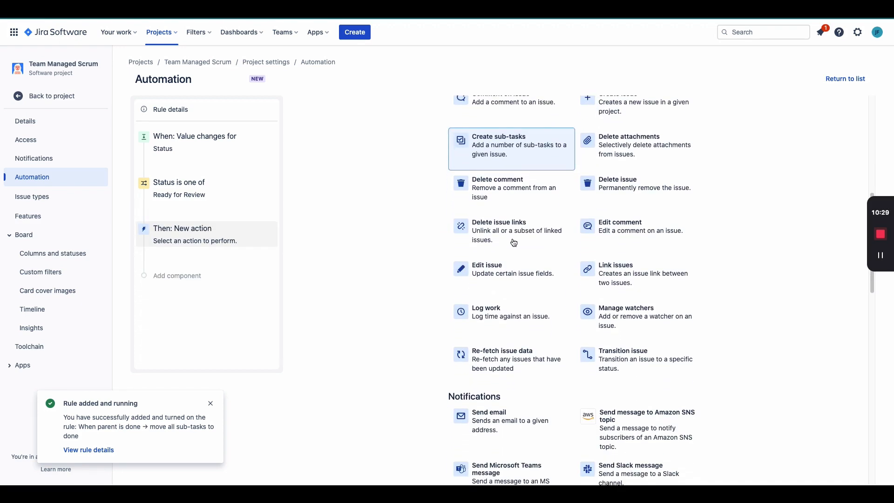
pyautogui.scroll(-3, 514, 242)
pyautogui.scroll(6, 513, 242)
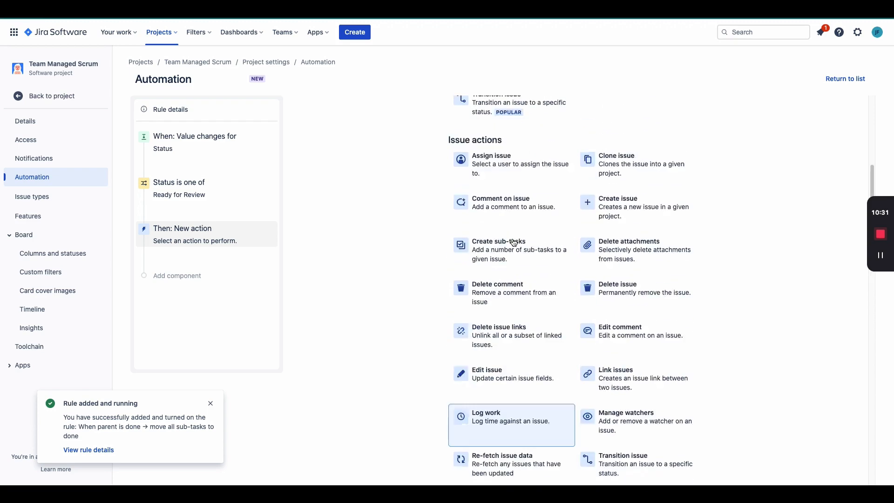
pyautogui.scroll(5, 513, 242)
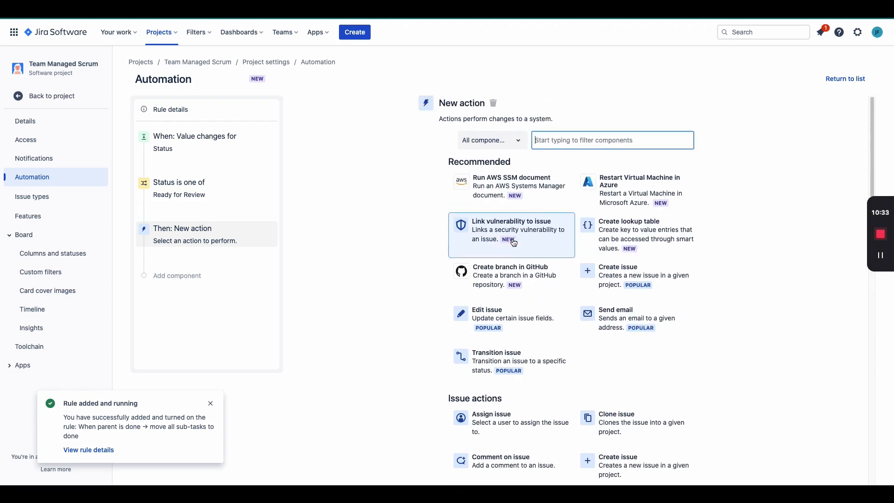
pyautogui.scroll(-2, 513, 237)
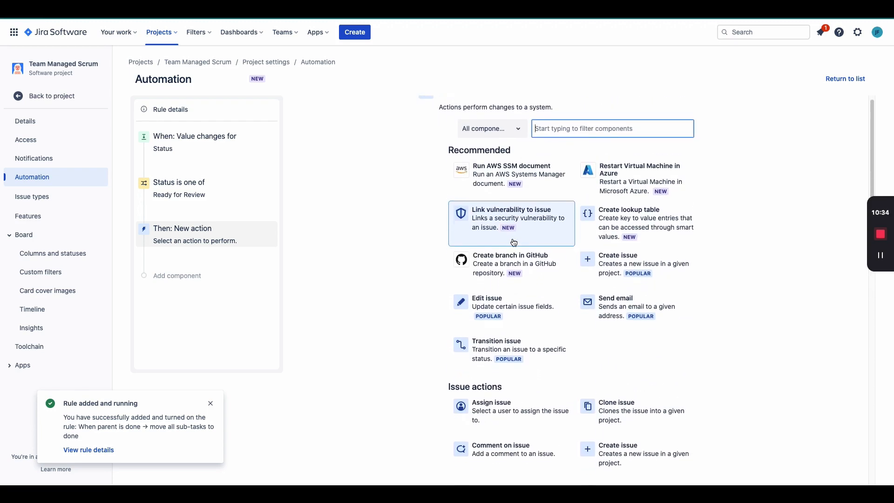
pyautogui.click(498, 397)
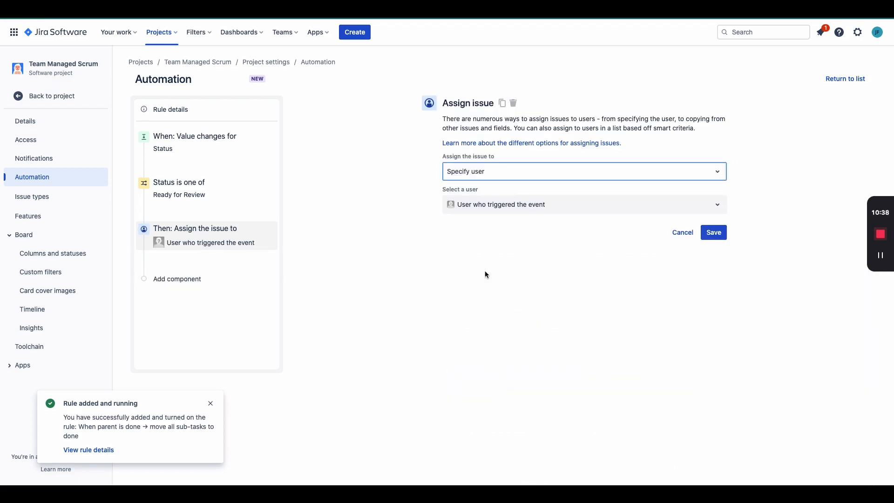
# Keep Specify user as the assignment method, select the product owner's user account as assignee, and save the action
pyautogui.click(492, 174)
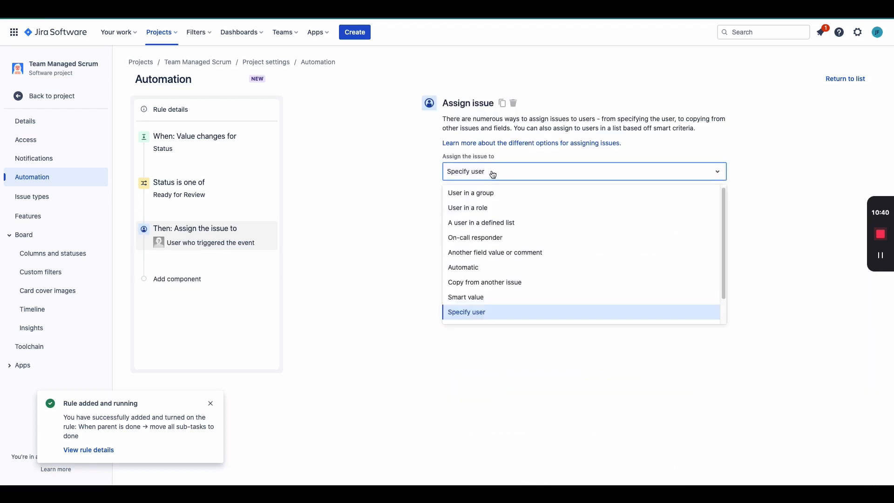
pyautogui.click(492, 174)
pyautogui.click(489, 203)
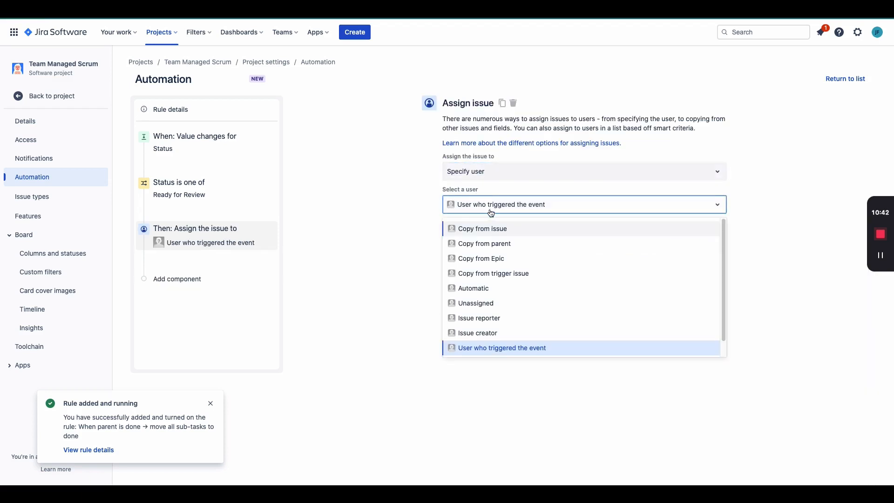
pyautogui.scroll(-1, 486, 251)
pyautogui.click(487, 347)
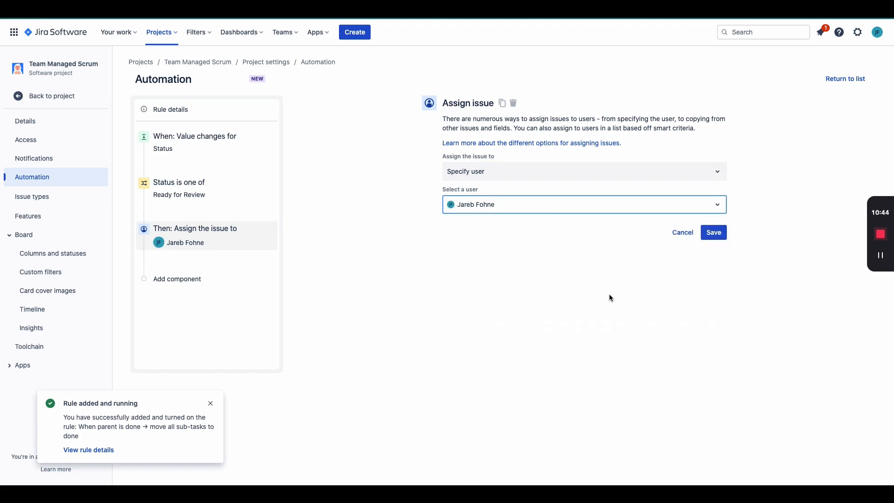
pyautogui.click(714, 233)
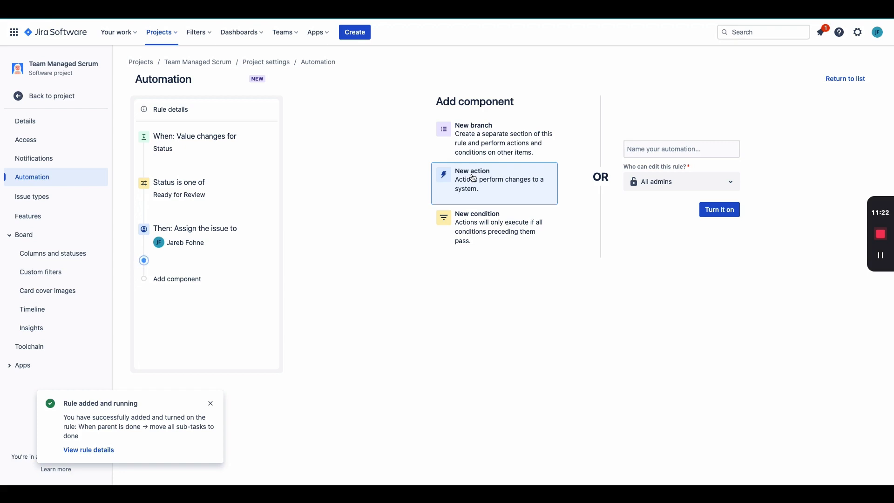
# Name the rule "Assign to PO", keep All admins as its editors, and turn it on
pyautogui.click(626, 148)
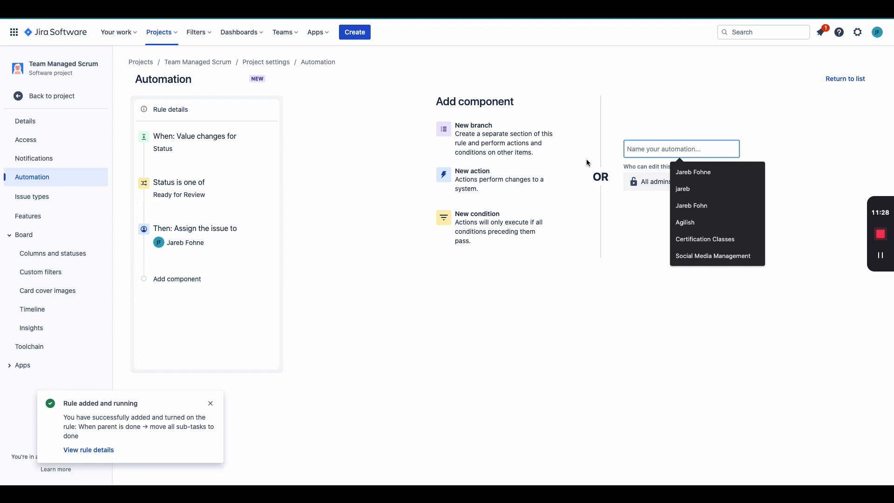
pyautogui.write('Assign to PO')
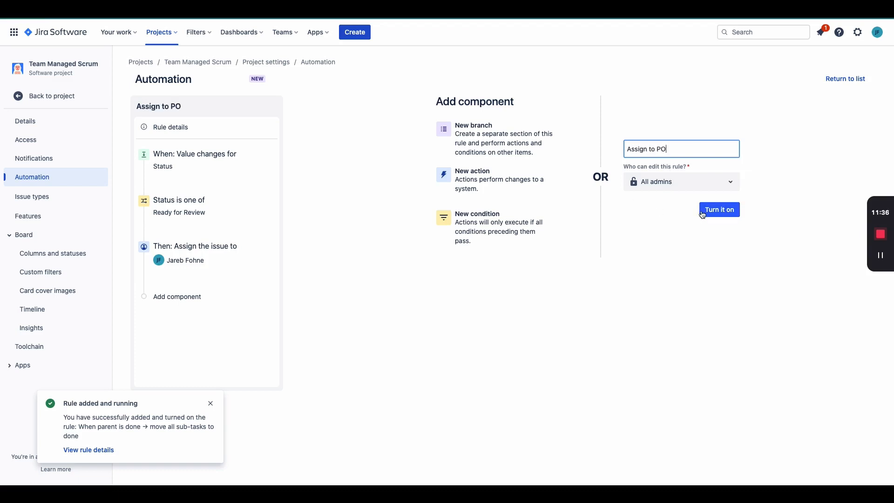
pyautogui.click(686, 180)
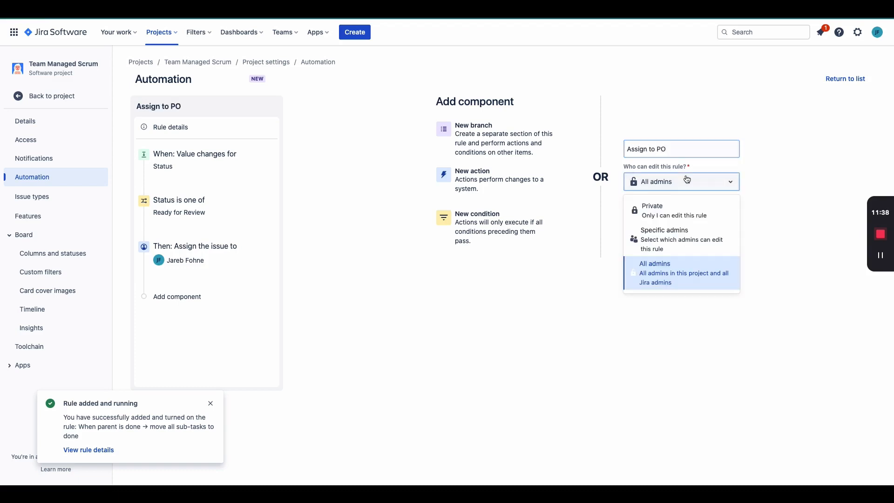
pyautogui.click(753, 187)
pyautogui.click(720, 211)
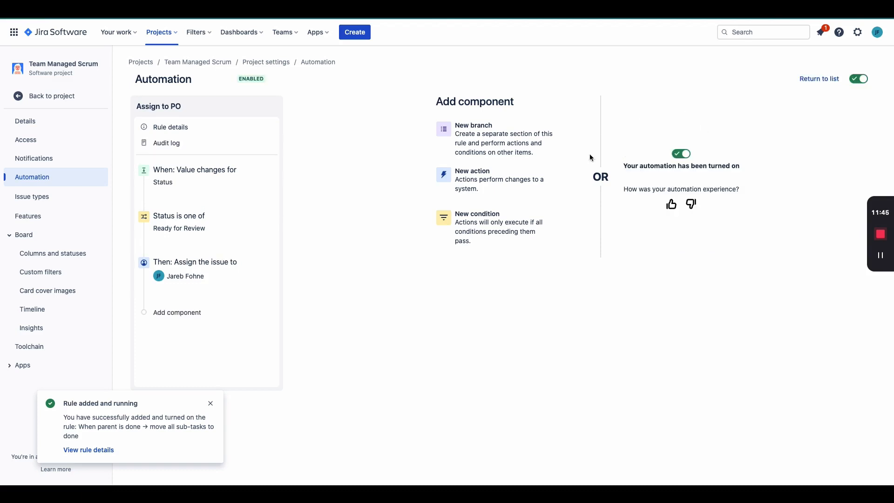
# Return to the rules list and delete the disabled "Assign new work to PO" and "When parent is done" rules
pyautogui.click(810, 79)
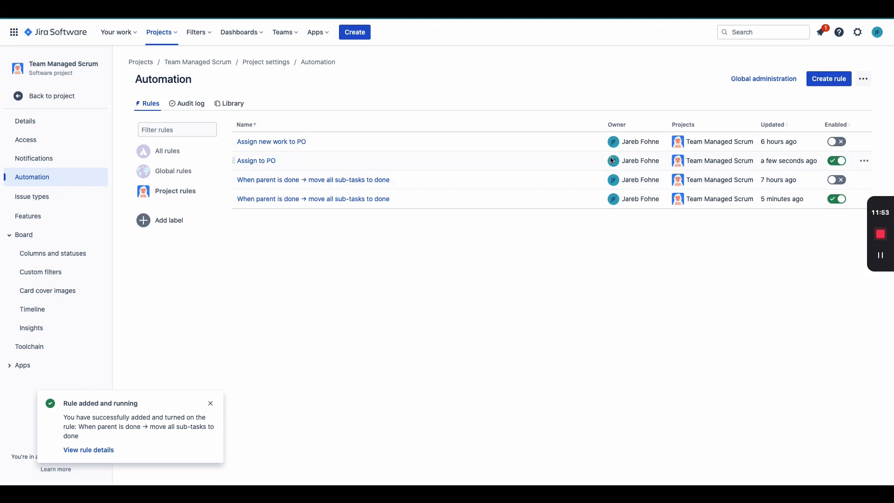
pyautogui.click(864, 141)
pyautogui.click(844, 184)
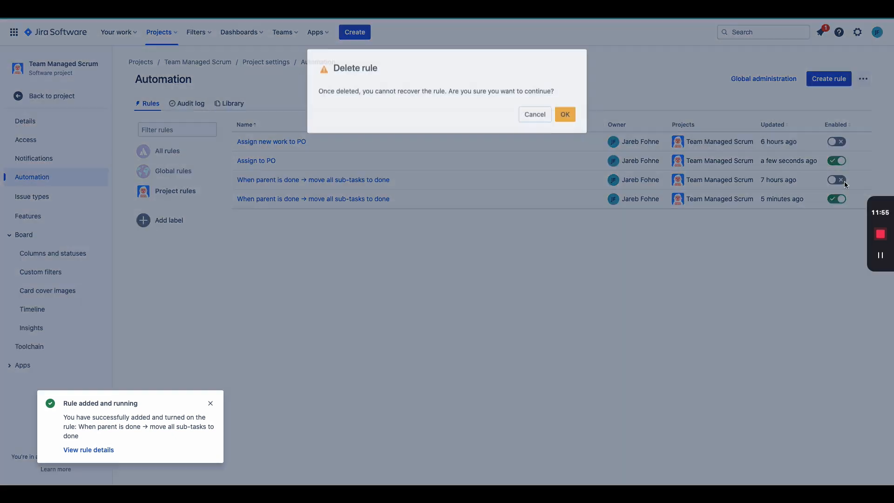
pyautogui.click(564, 112)
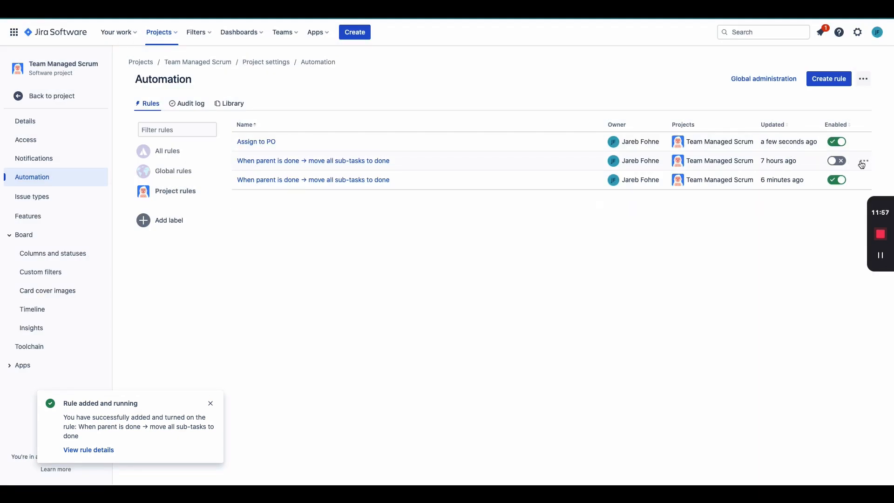
pyautogui.click(863, 162)
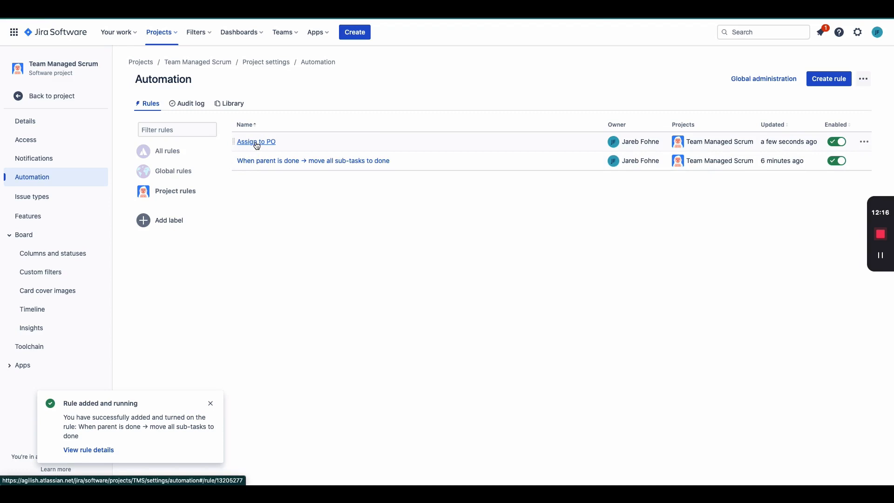
# On the project board, move "Need to fix something" from In Progress to Ready for Review and check its assignee
pyautogui.click(20, 98)
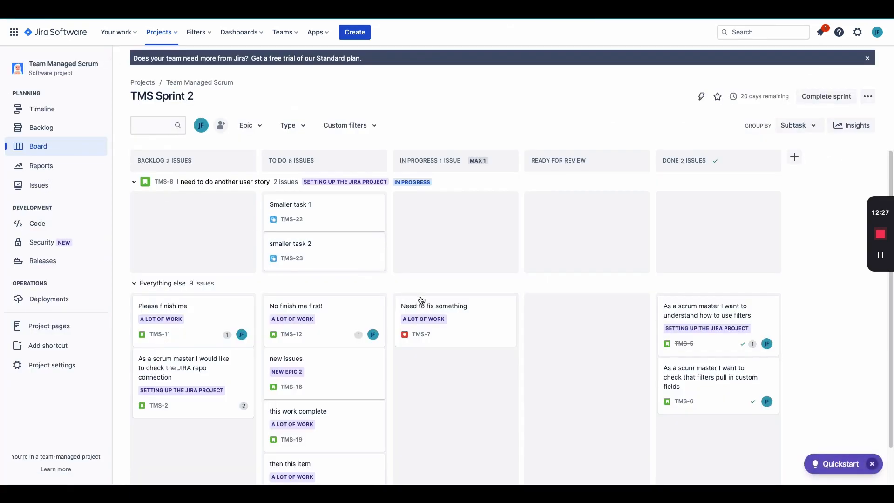
pyautogui.moveTo(426, 305); pyautogui.dragTo(582, 310)
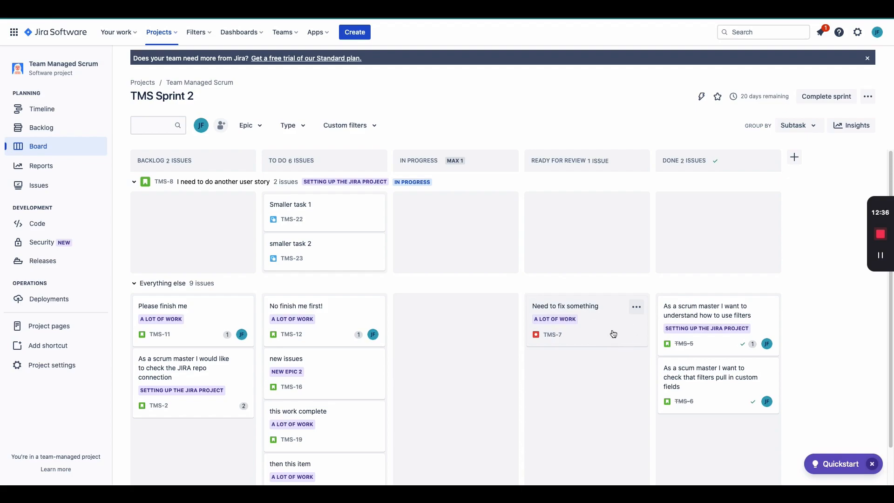
pyautogui.click(608, 308)
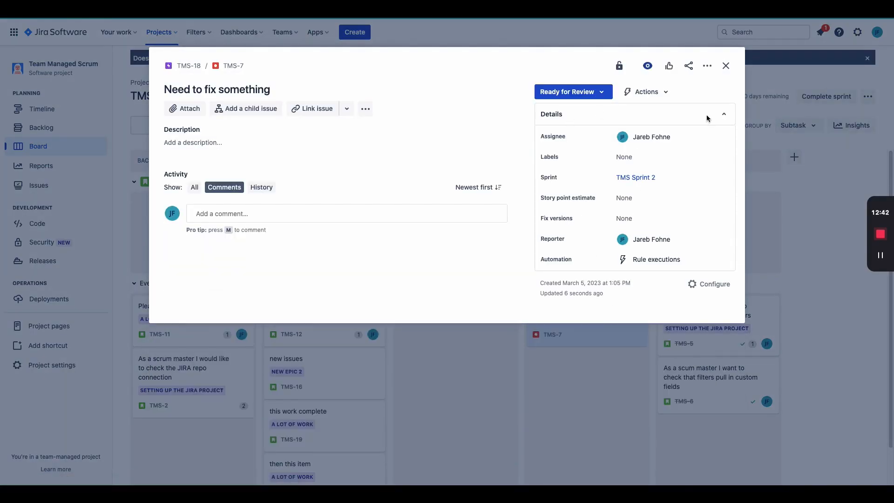
pyautogui.click(725, 66)
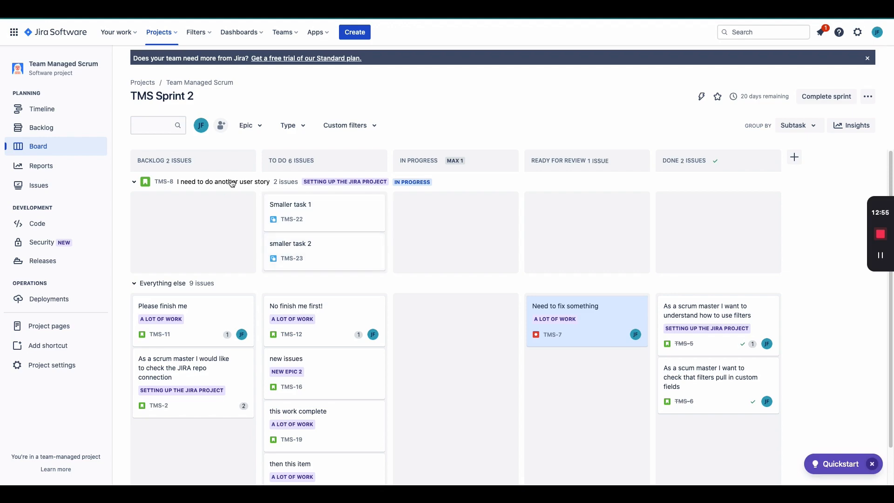
# Set the parent story "I need to do another user story" to Done and return to the board
pyautogui.click(231, 182)
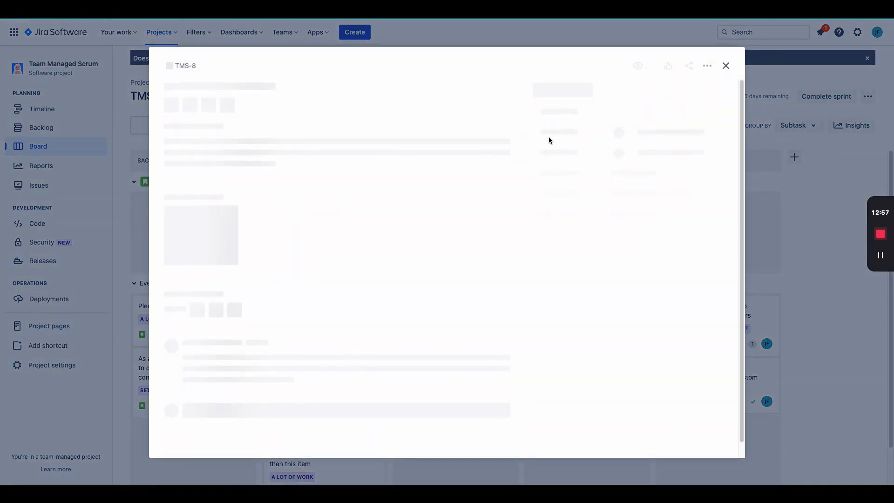
pyautogui.click(565, 92)
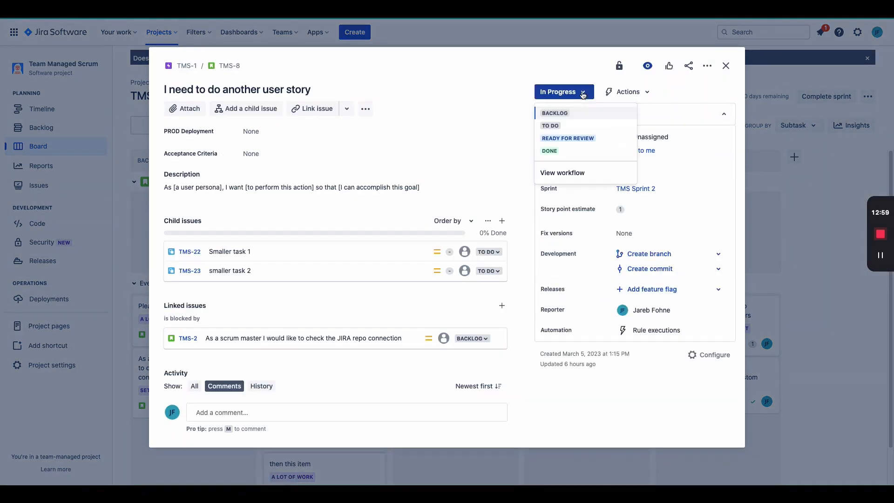
pyautogui.click(557, 150)
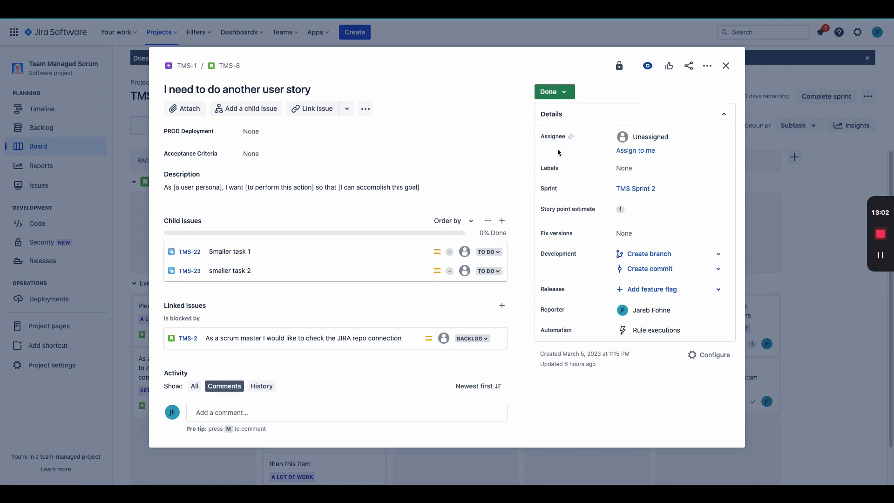
pyautogui.click(726, 68)
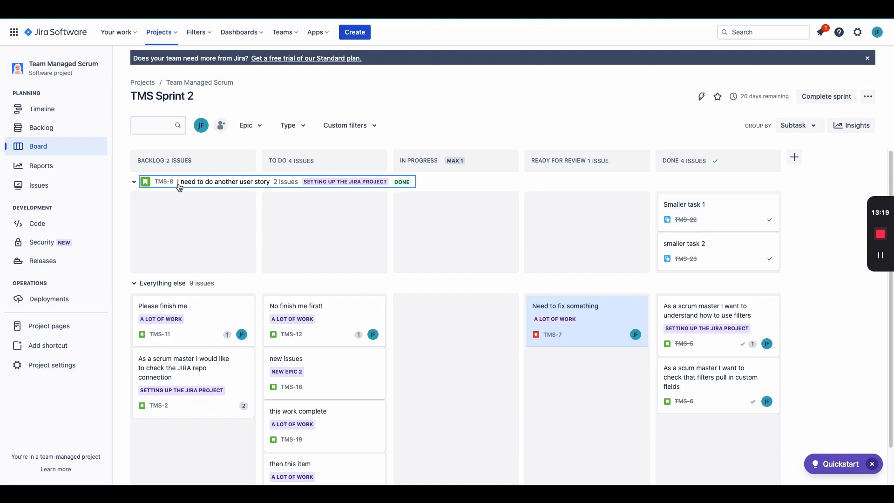
# Open the project's automation settings and examine the audit log of rule executions and the library of rule templates
pyautogui.click(46, 369)
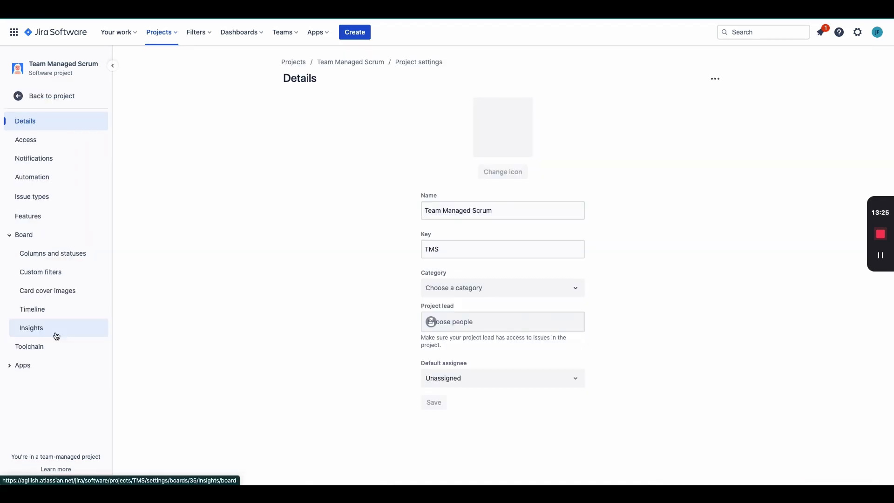
pyautogui.click(47, 180)
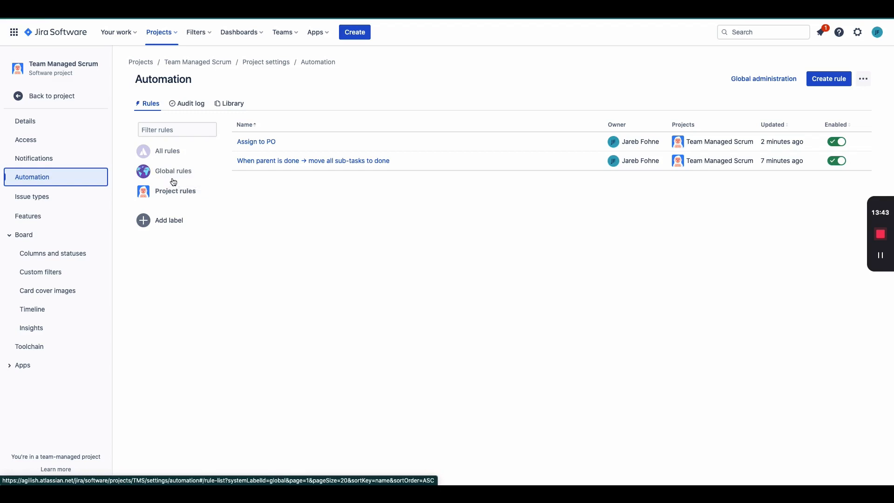
pyautogui.click(192, 104)
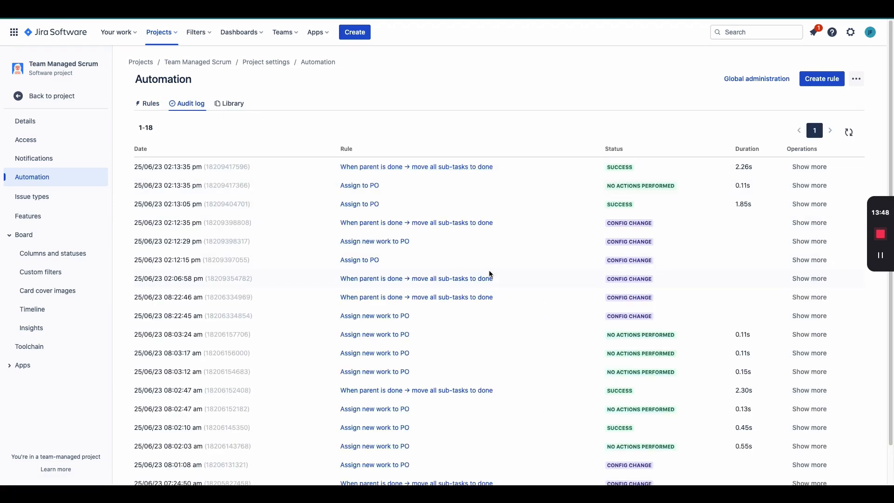
pyautogui.scroll(-2, 489, 276)
pyautogui.scroll(2, 491, 294)
pyautogui.click(242, 103)
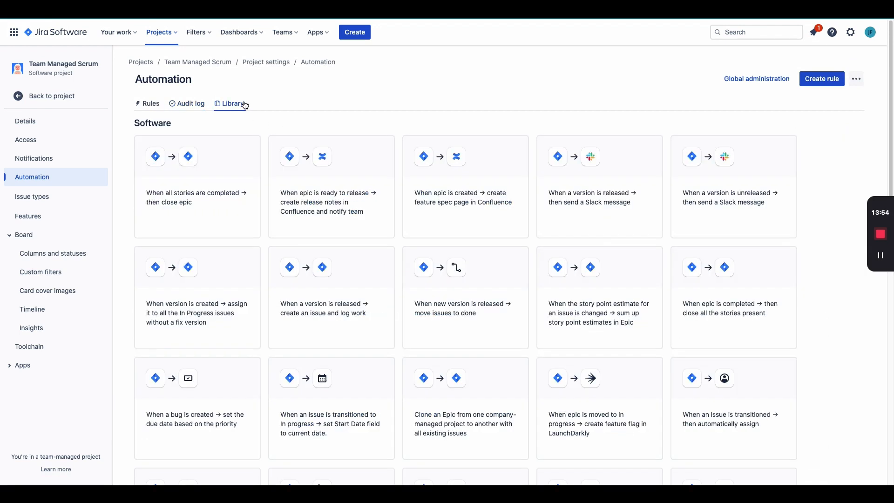
pyautogui.click(189, 105)
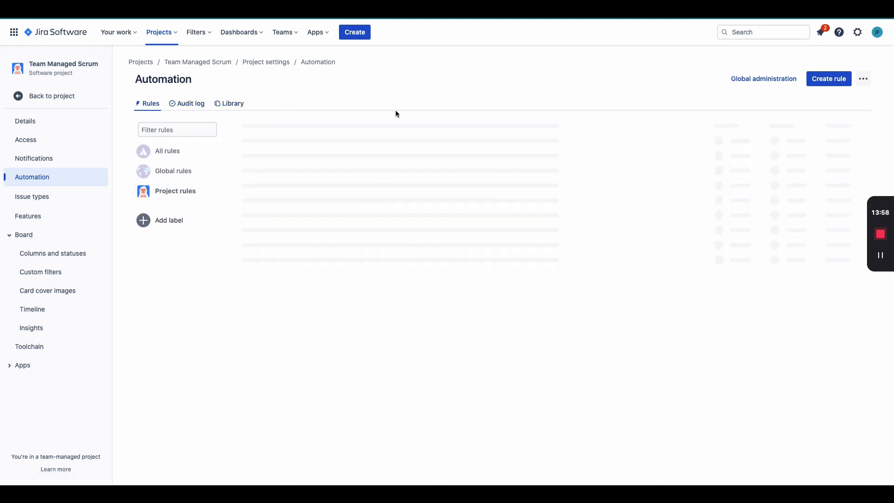
# View the performance insights for the project's automation rules and return to the rules list
pyautogui.click(869, 84)
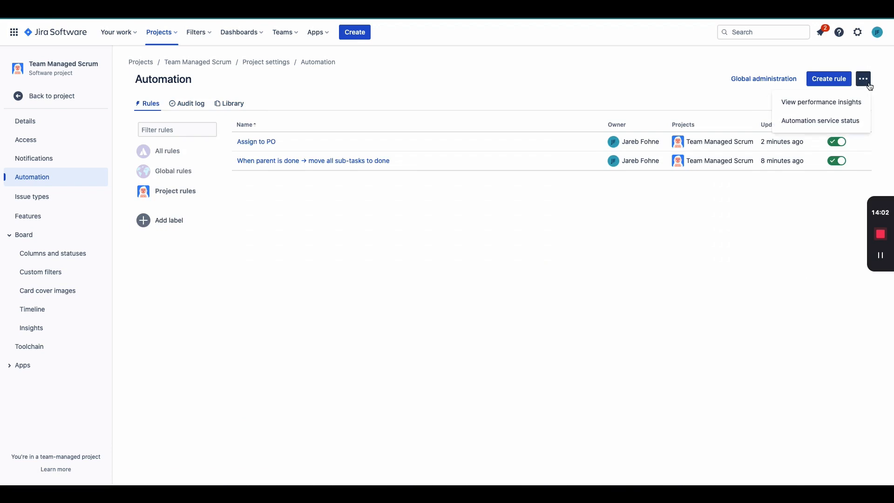
pyautogui.click(822, 103)
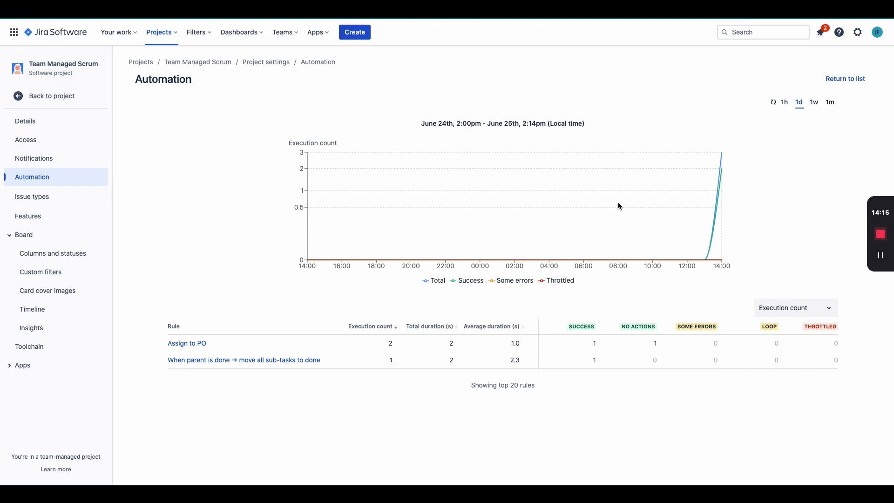
pyautogui.click(840, 80)
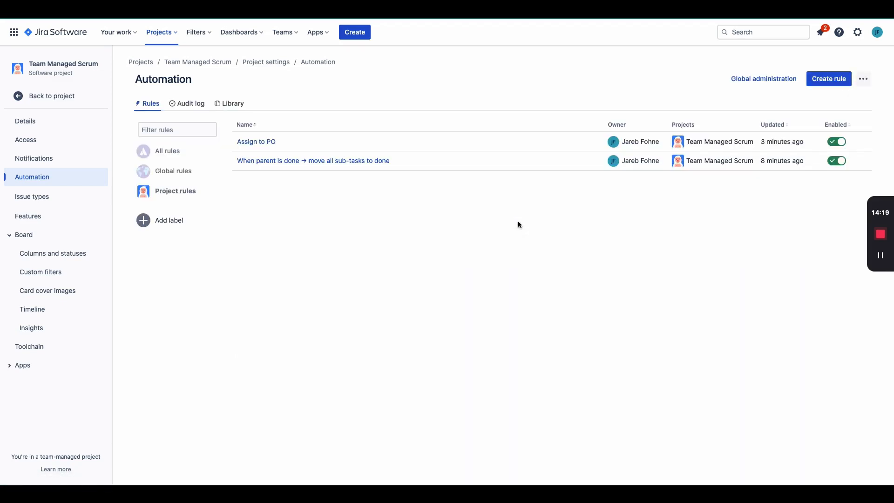